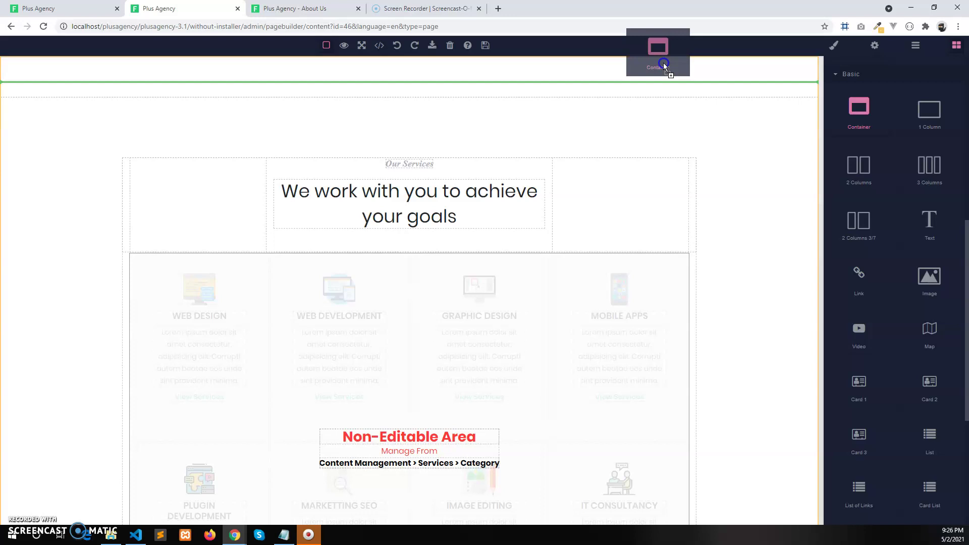
- Drop a Container above Our Services and place a 1 Column block inside it
{"action": "mouse_move", "coordinate": [863, 174]}
{"action": "left_mouse_down"}
{"action": "mouse_move", "coordinate": [687, 153]}
{"action": "mouse_move", "coordinate": [523, 117]}
{"action": "mouse_move", "coordinate": [891, 181]}
{"action": "mouse_move", "coordinate": [914, 212]}
{"action": "mouse_move", "coordinate": [535, 158]}
{"action": "mouse_move", "coordinate": [876, 177]}
{"action": "left_mouse_up"}
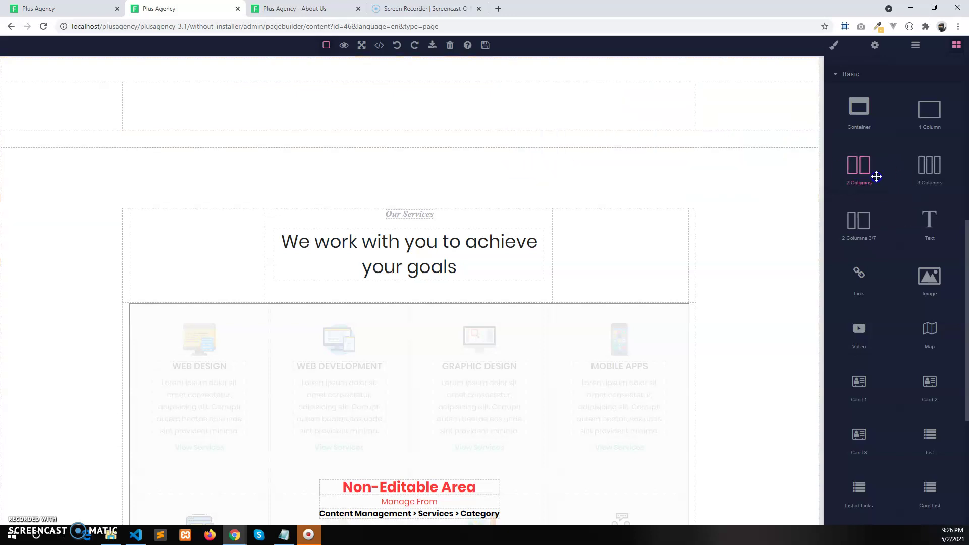
{"action": "left_click_drag", "start_coordinate": [929, 109], "coordinate": [596, 109]}
- Drop a Slider block into the new column and inspect its slide and arrows
{"action": "left_click_drag", "start_coordinate": [962, 217], "coordinate": [906, 301]}
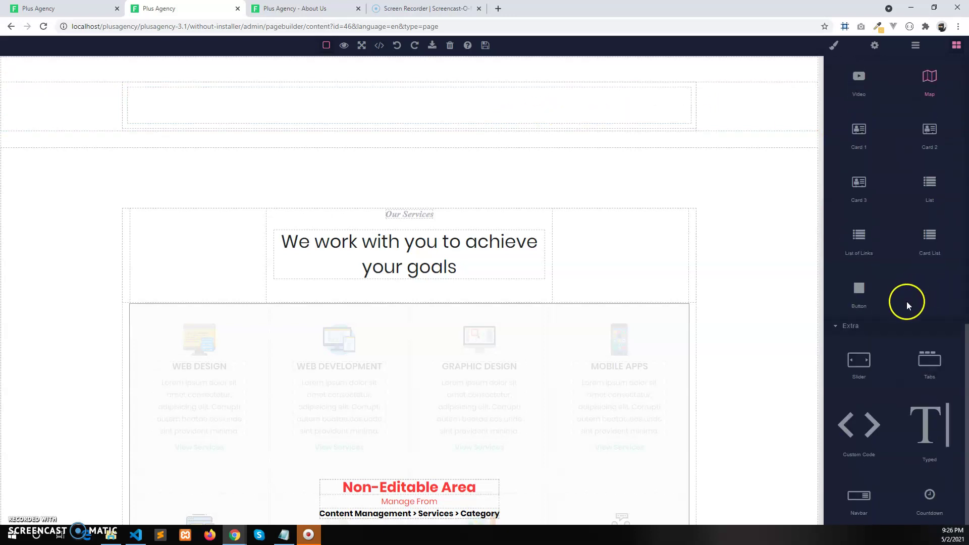
{"action": "left_click_drag", "start_coordinate": [862, 359], "coordinate": [574, 111]}
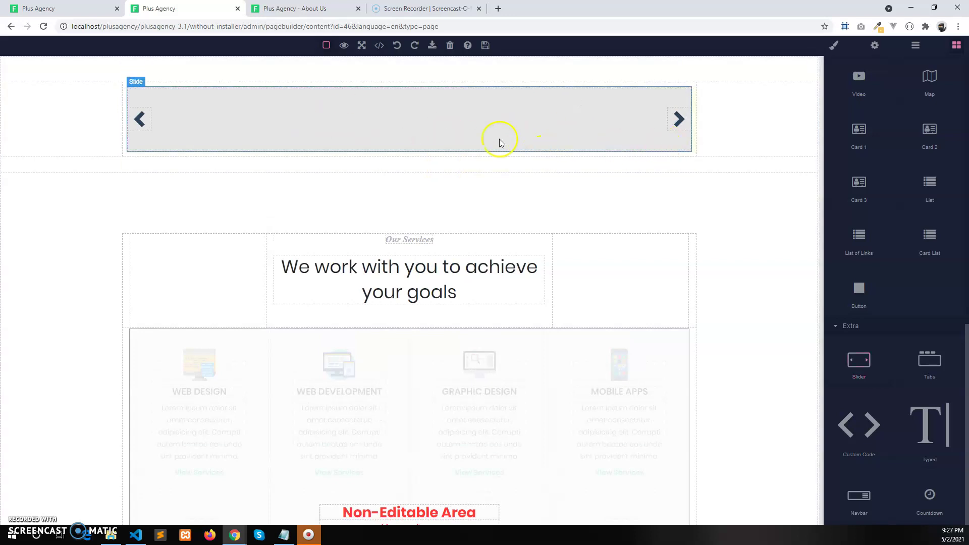
{"action": "left_click", "coordinate": [225, 118]}
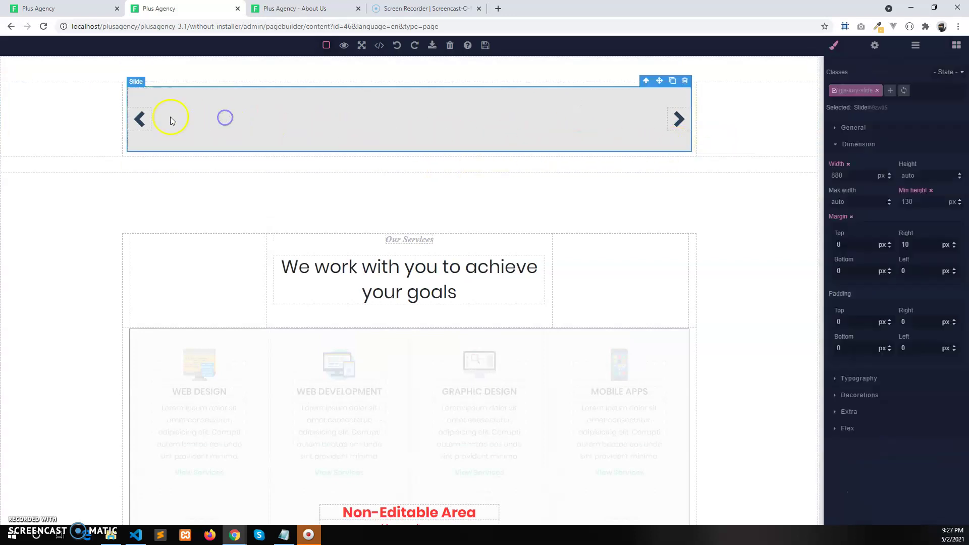
{"action": "left_click", "coordinate": [680, 121]}
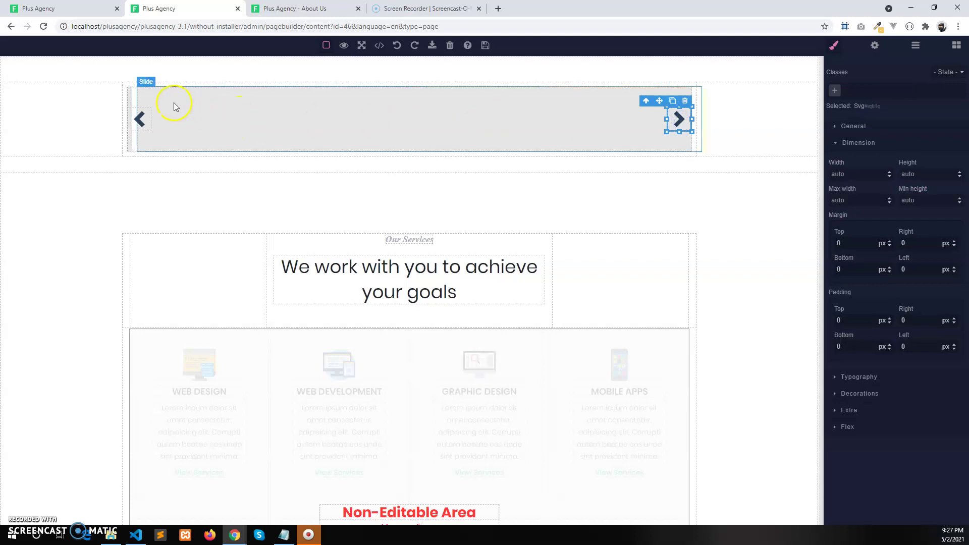
{"action": "left_click", "coordinate": [542, 118]}
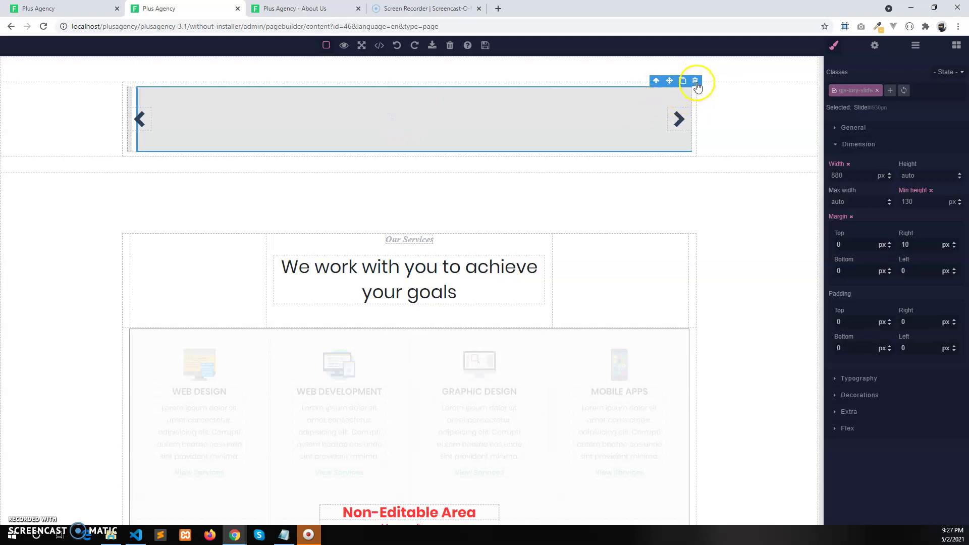
- Remove a slide, then clone the remaining slide to give the slider a second slide
{"action": "left_click", "coordinate": [696, 82]}
{"action": "left_click", "coordinate": [140, 124]}
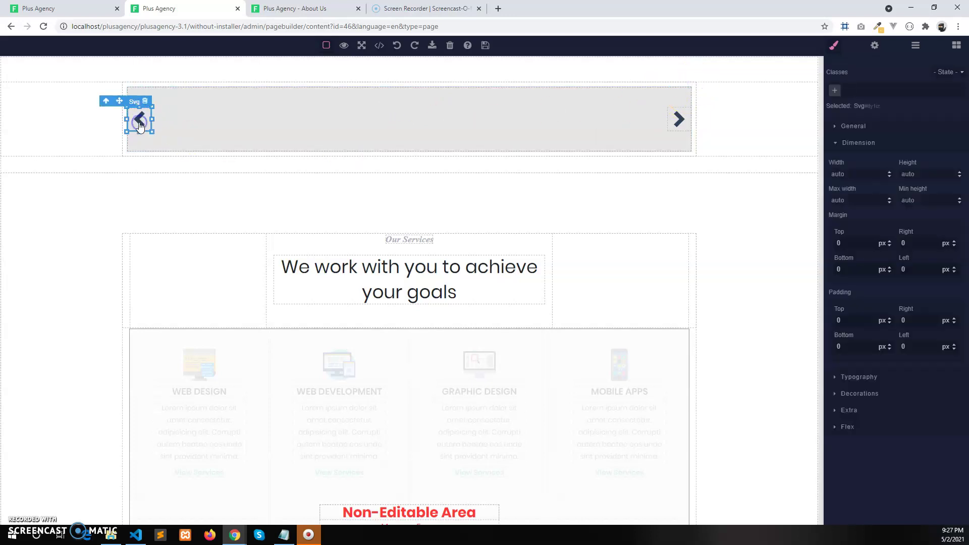
{"action": "left_click", "coordinate": [681, 119]}
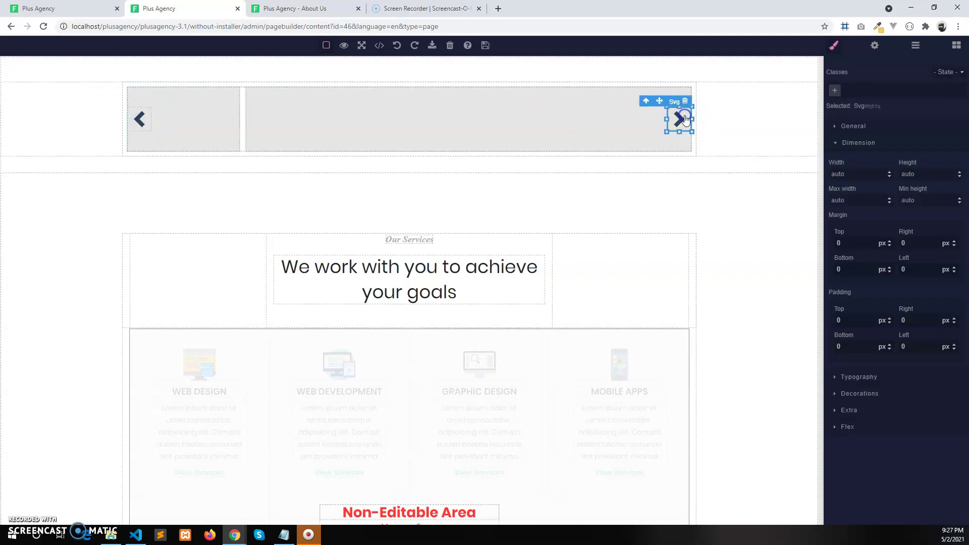
{"action": "left_click", "coordinate": [411, 125]}
{"action": "left_click", "coordinate": [422, 124]}
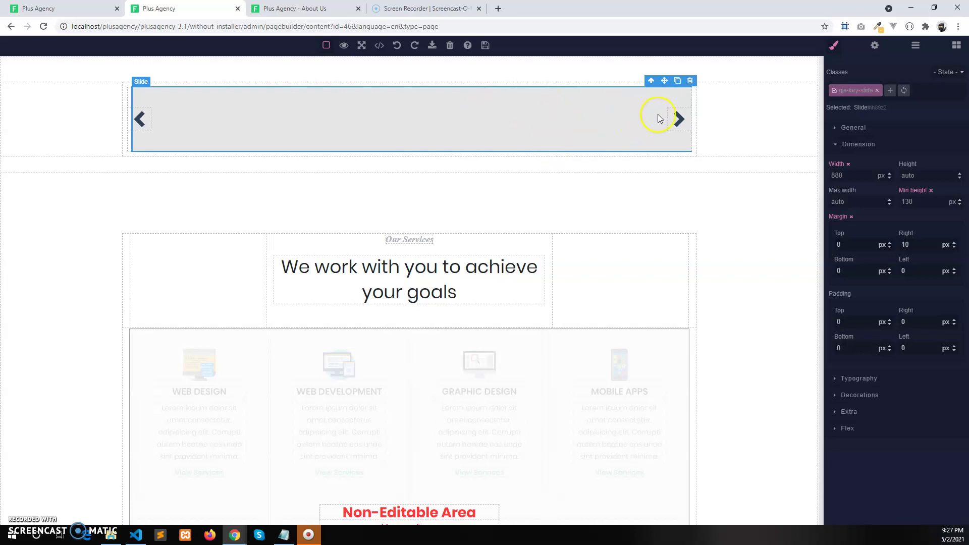
{"action": "left_click", "coordinate": [678, 82]}
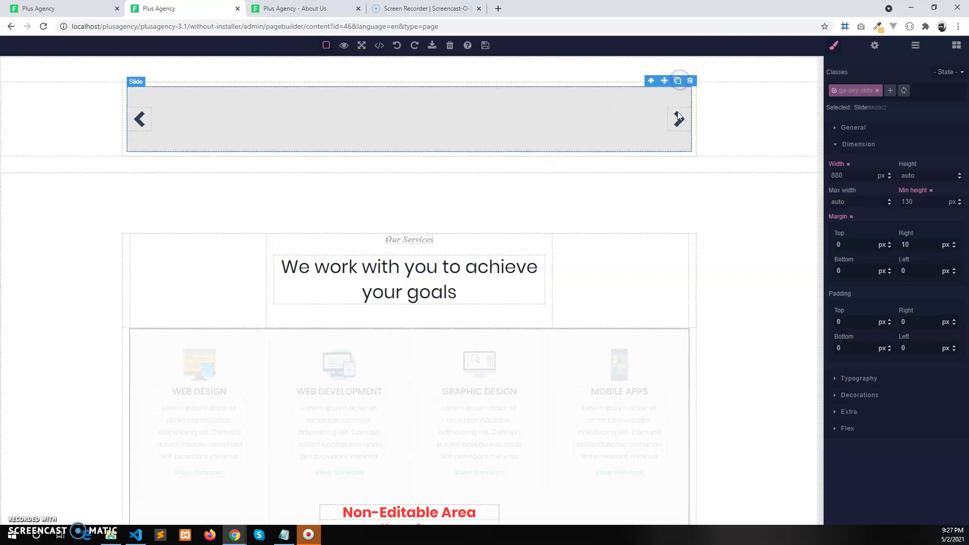
{"action": "left_click", "coordinate": [678, 123]}
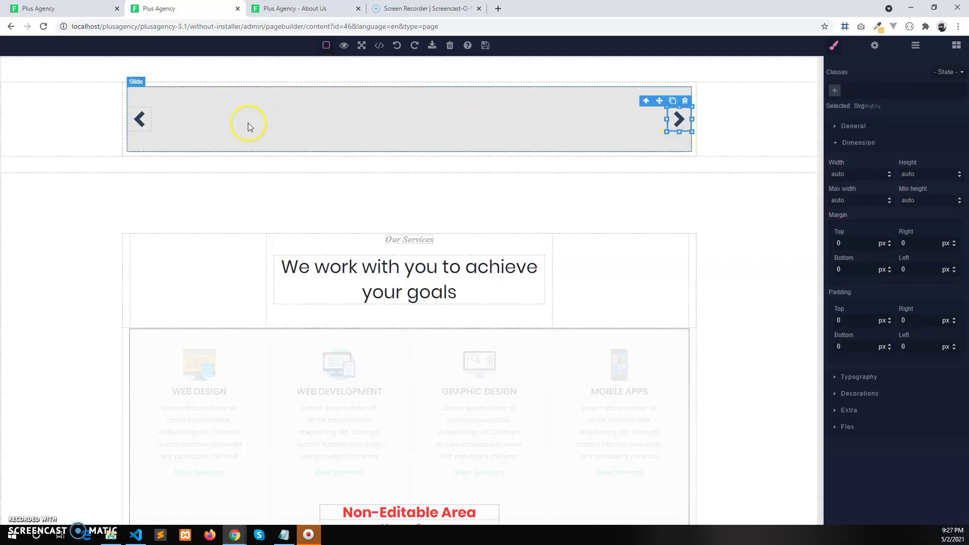
{"action": "left_click", "coordinate": [140, 119]}
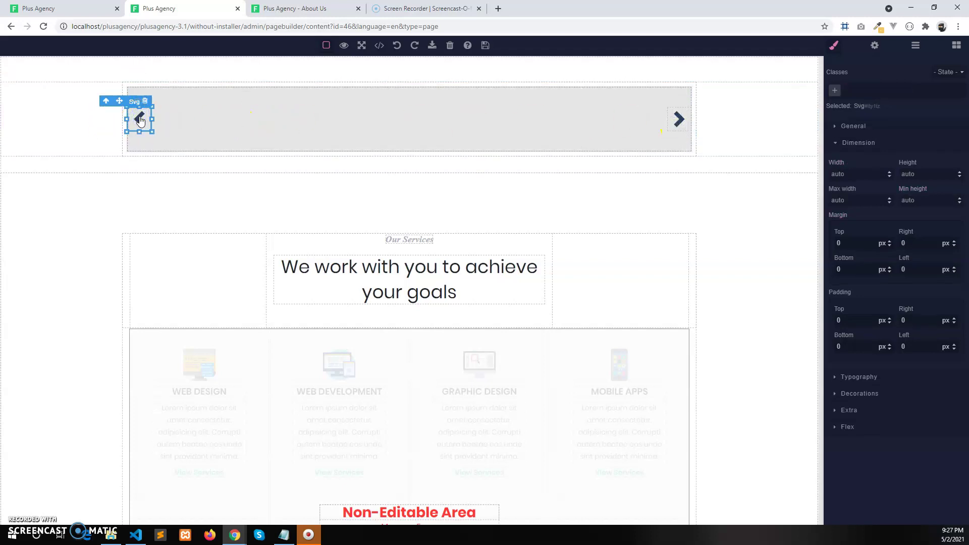
{"action": "left_click", "coordinate": [418, 115]}
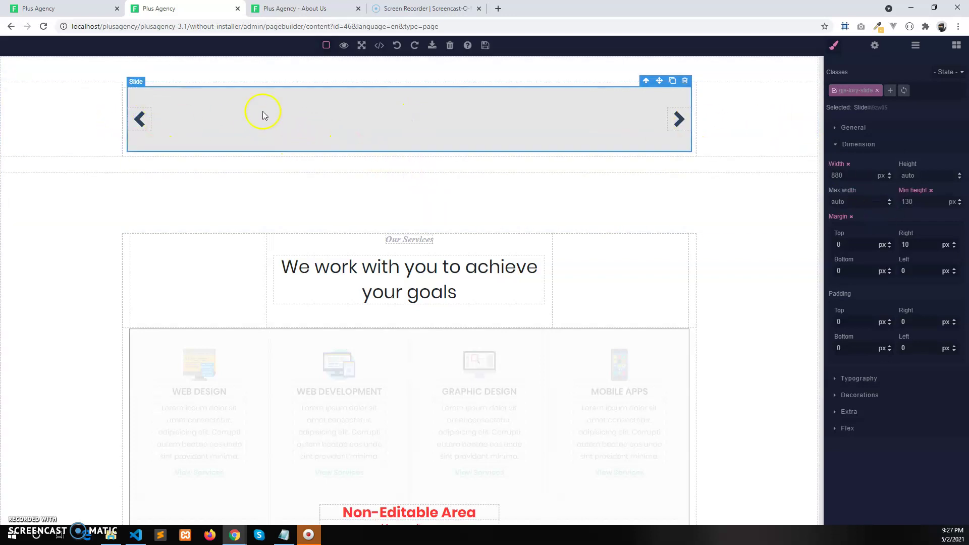
- Drop an Image block into the first slide, choose the KreativDev banner, and set width 100%
{"action": "left_click", "coordinate": [953, 46]}
{"action": "scroll", "coordinate": [922, 327], "scroll_direction": "down", "scroll_amount": 8}
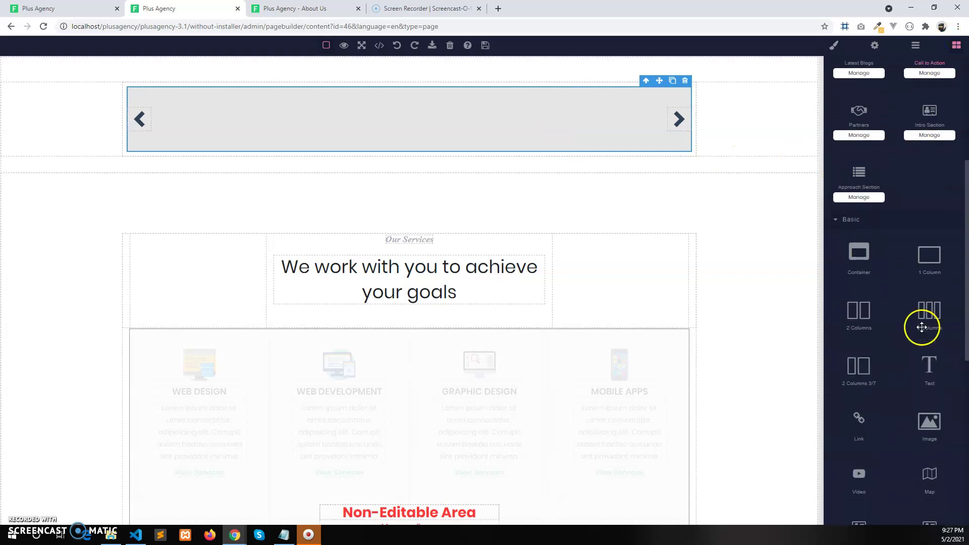
{"action": "left_click_drag", "start_coordinate": [931, 320], "coordinate": [550, 105]}
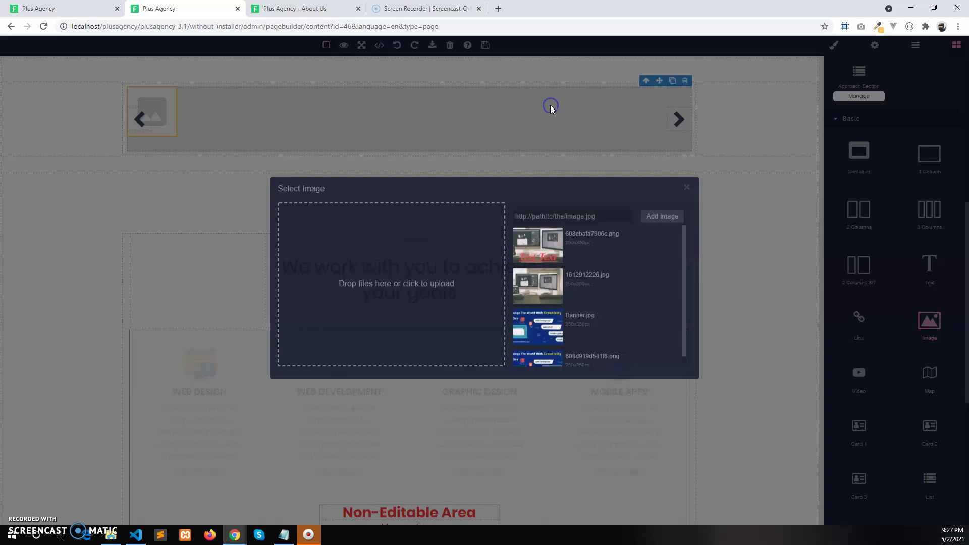
{"action": "scroll", "coordinate": [570, 318], "scroll_direction": "down", "scroll_amount": 2}
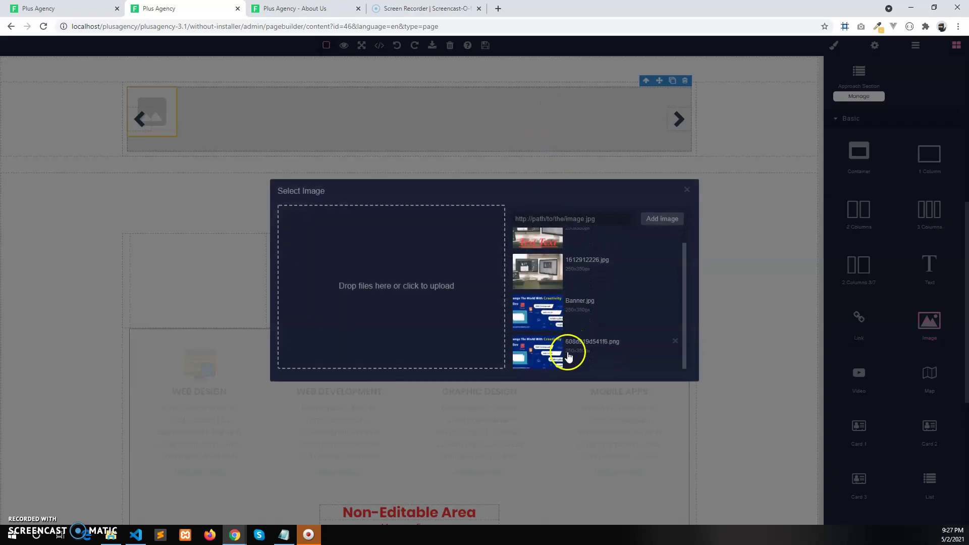
{"action": "left_click", "coordinate": [568, 353]}
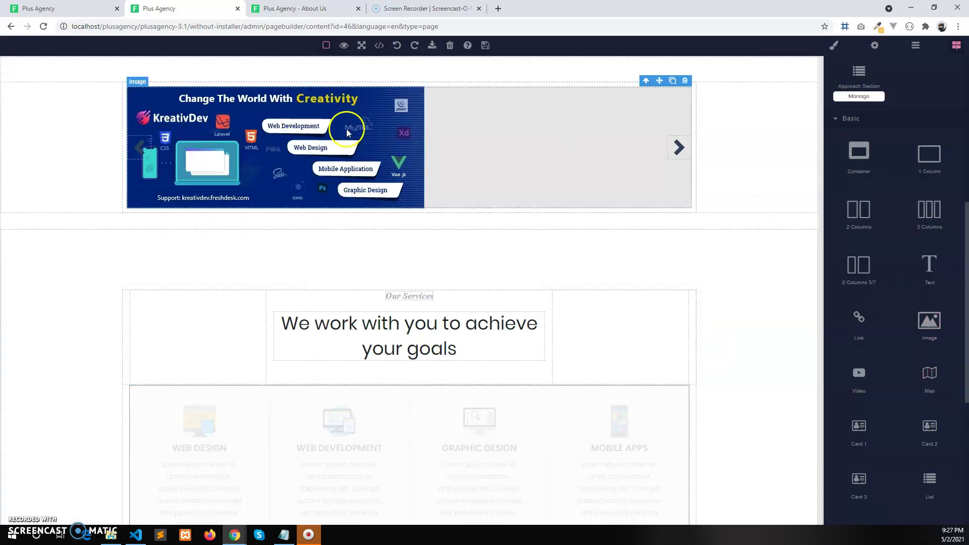
{"action": "left_click", "coordinate": [346, 132]}
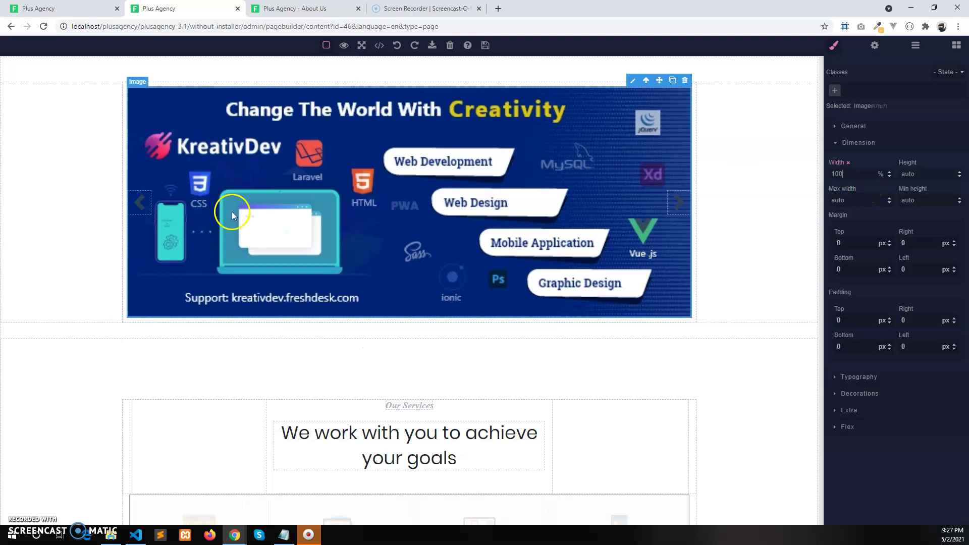
- Move the slider to its blank second slide and select that slide
{"action": "left_click", "coordinate": [679, 202]}
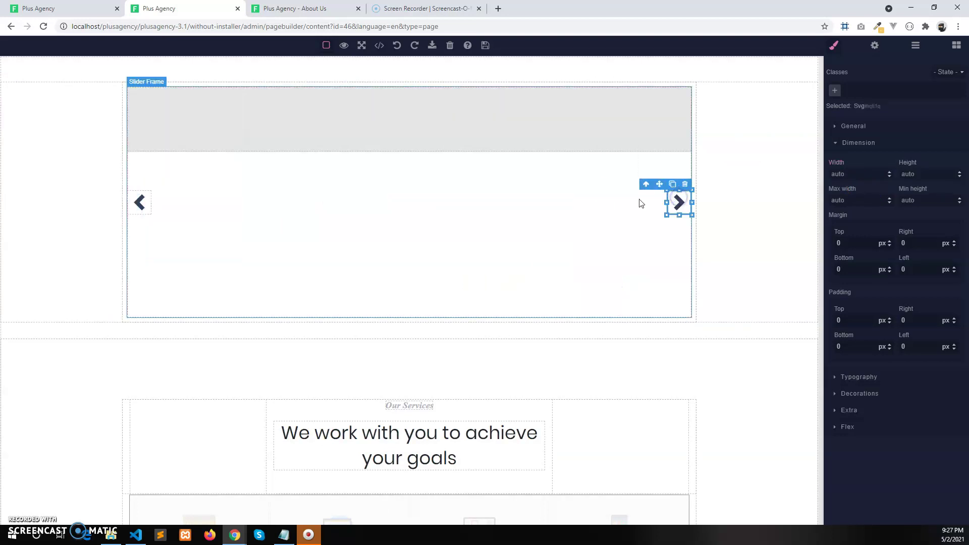
{"action": "left_click", "coordinate": [135, 211]}
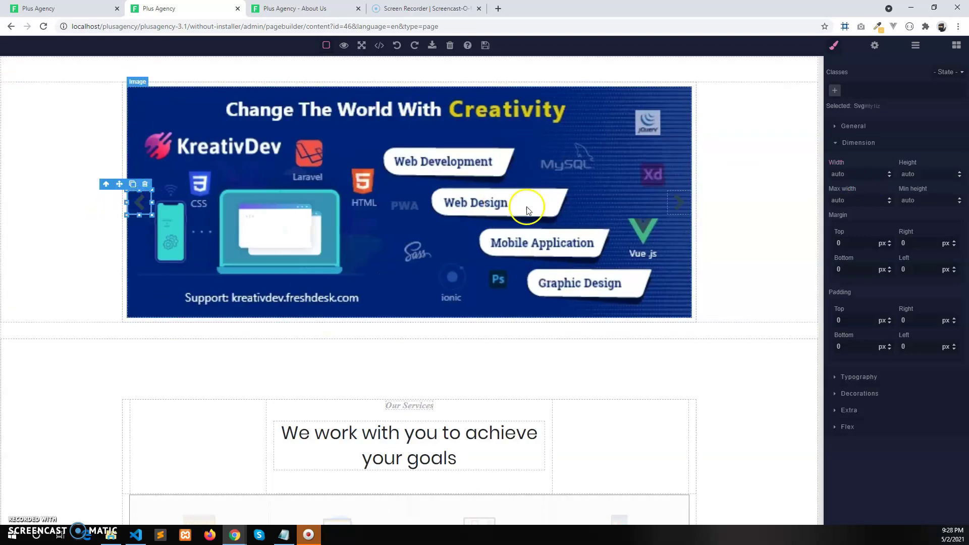
{"action": "left_click", "coordinate": [678, 203]}
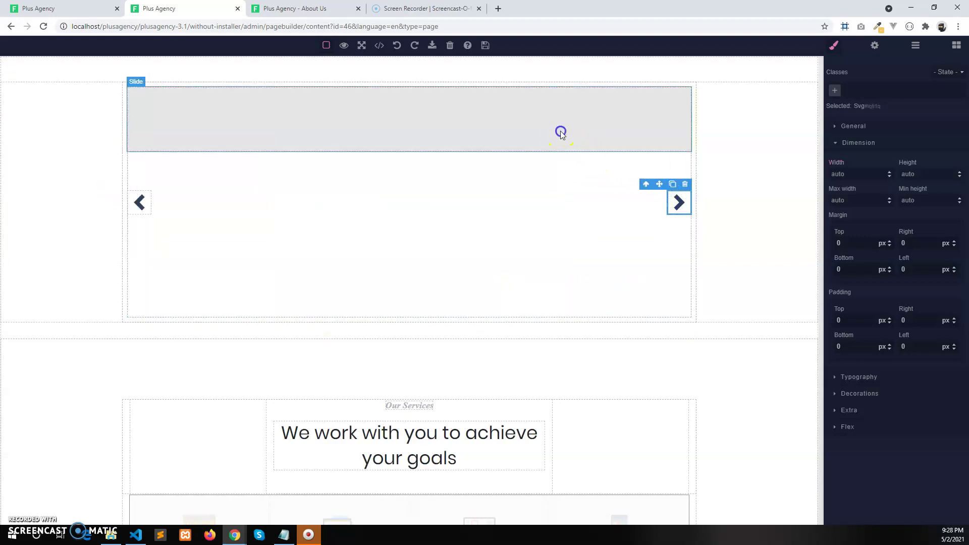
{"action": "left_click", "coordinate": [559, 130]}
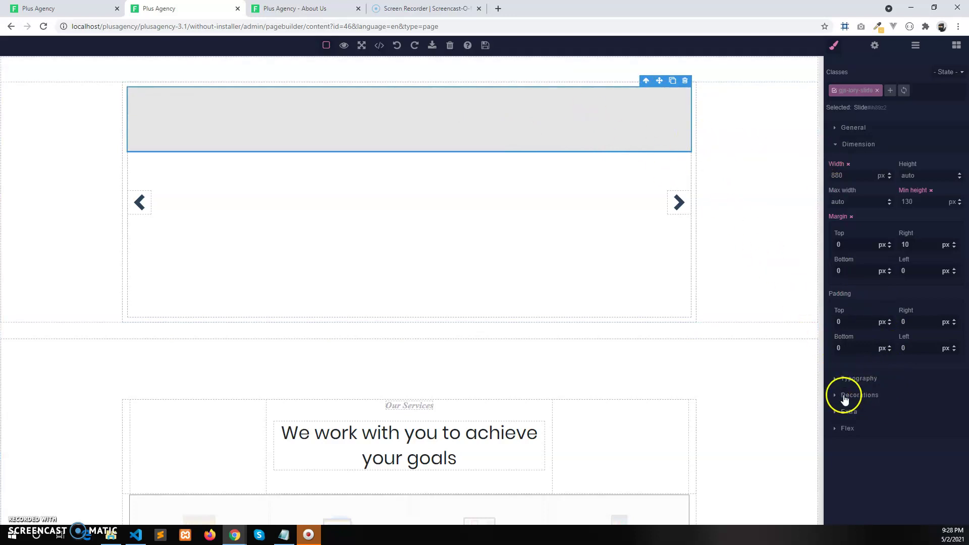
- Add a 1612912226.jpg desk-monitors background image layer to the slide, sized to cover
{"action": "left_click", "coordinate": [878, 401]}
{"action": "scroll", "coordinate": [881, 401], "scroll_direction": "down", "scroll_amount": 4}
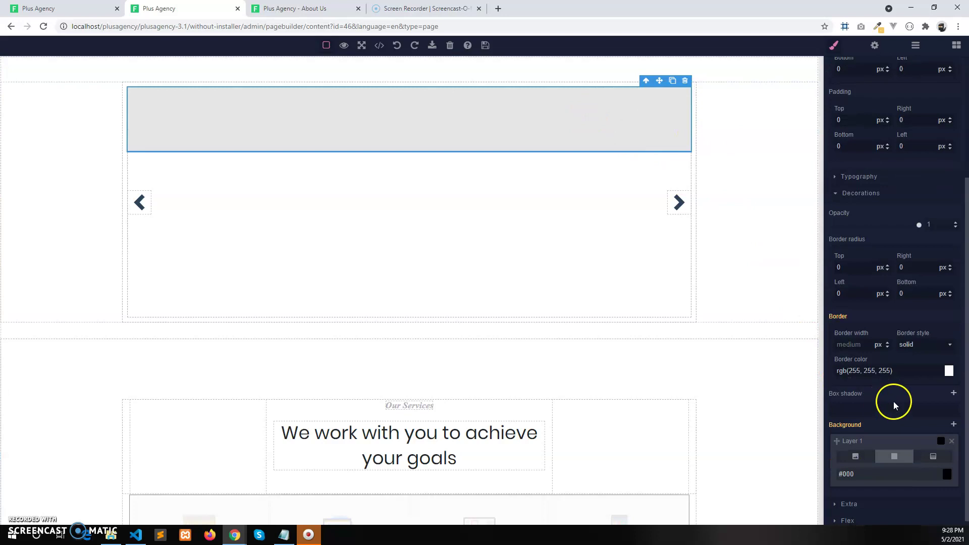
{"action": "left_click", "coordinate": [872, 451]}
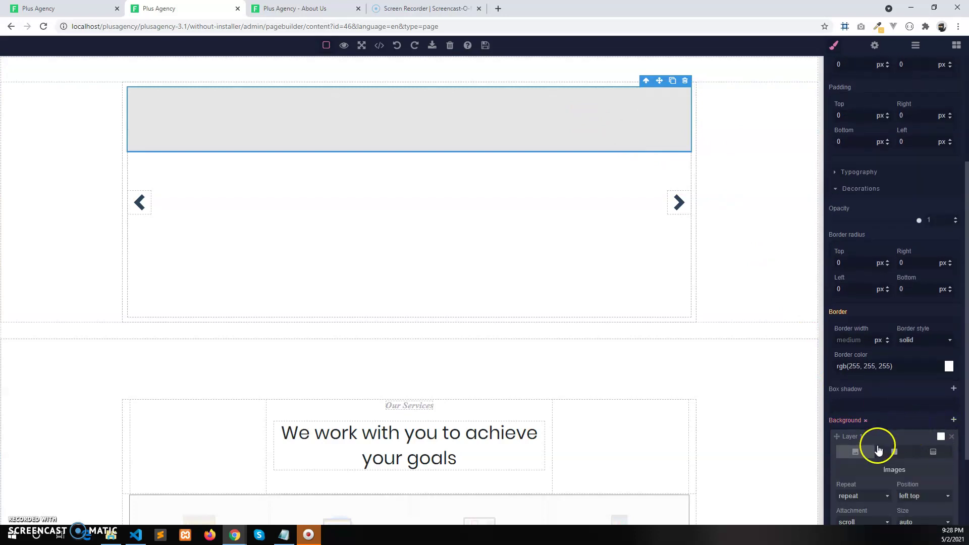
{"action": "left_click", "coordinate": [898, 374]}
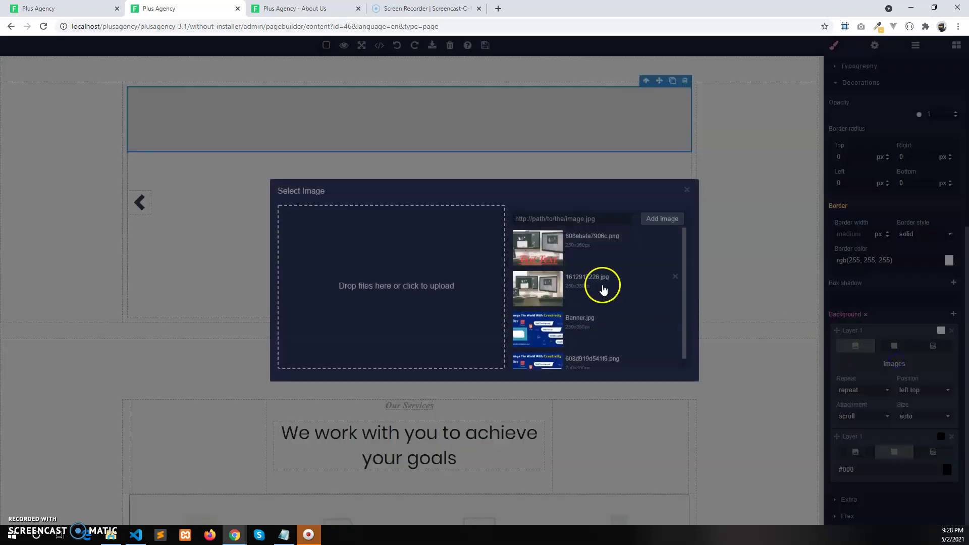
{"action": "left_click", "coordinate": [584, 291]}
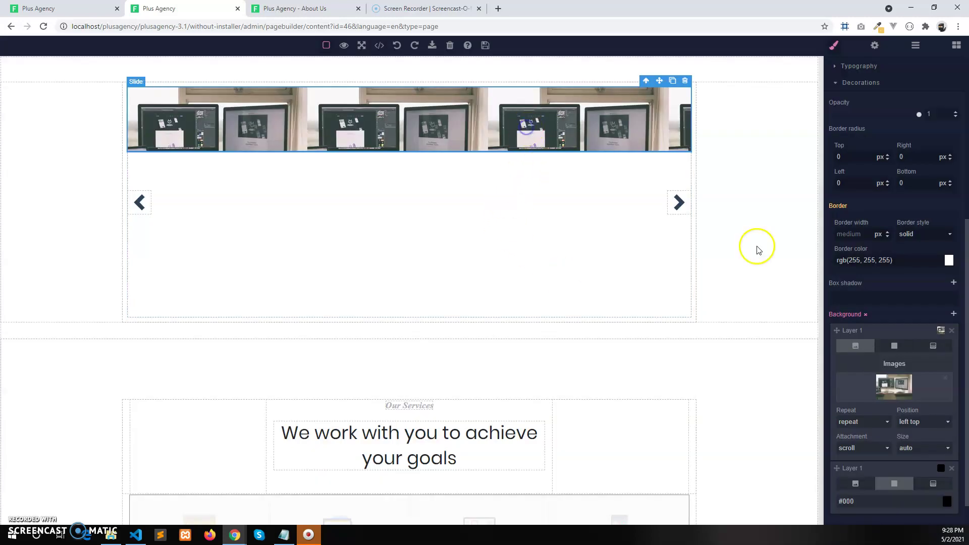
{"action": "scroll", "coordinate": [919, 417], "scroll_direction": "down", "scroll_amount": 1}
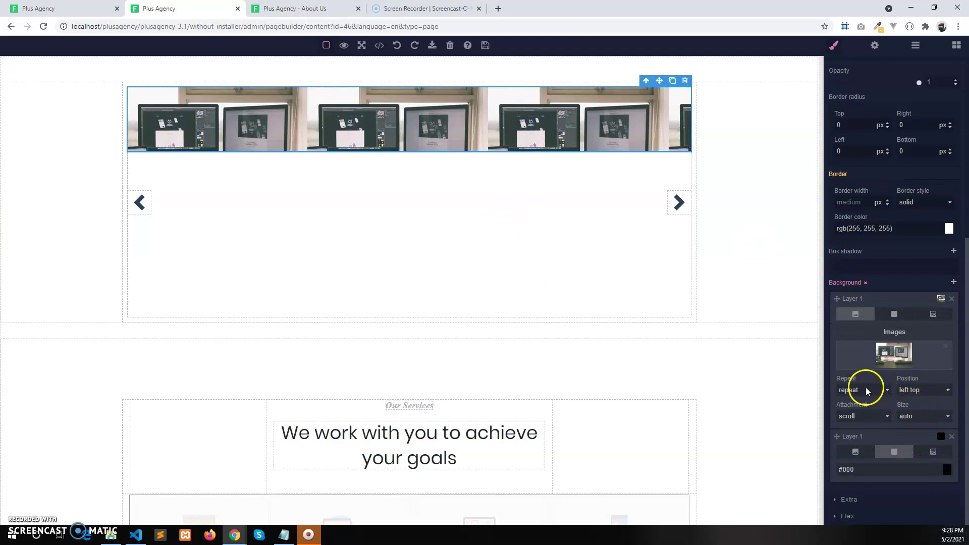
{"action": "left_click", "coordinate": [915, 416]}
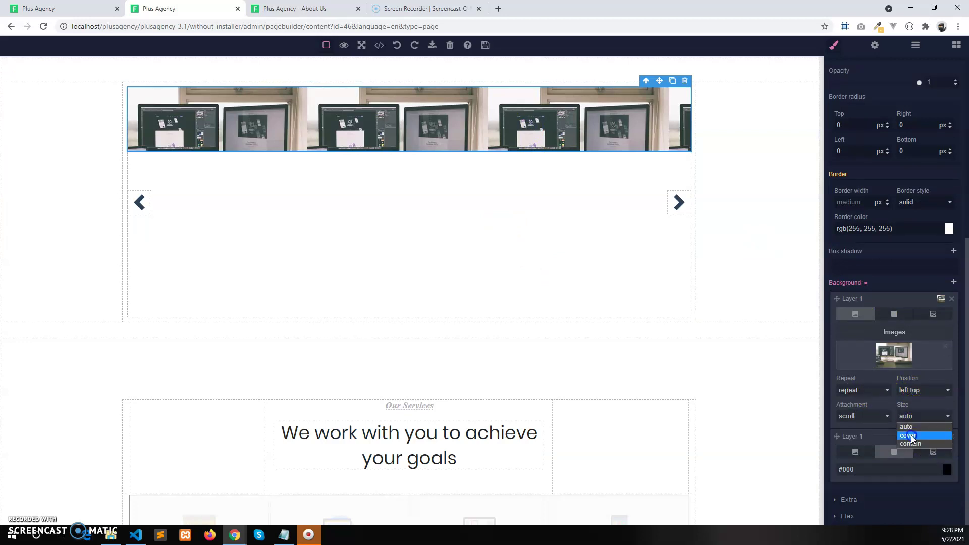
{"action": "left_click", "coordinate": [912, 435]}
{"action": "left_click", "coordinate": [505, 132]}
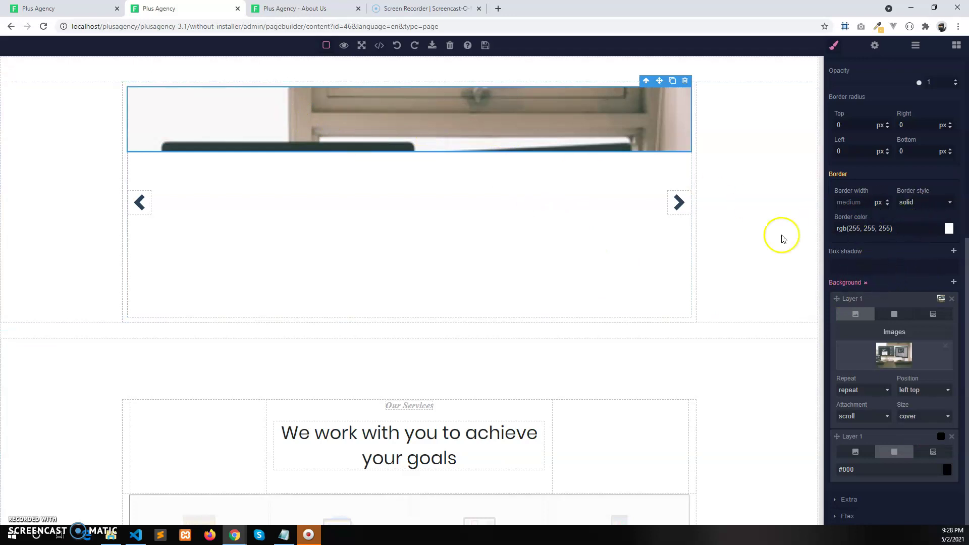
{"action": "scroll", "coordinate": [919, 132], "scroll_direction": "up", "scroll_amount": 3}
{"action": "scroll", "coordinate": [854, 244], "scroll_direction": "up", "scroll_amount": 4}
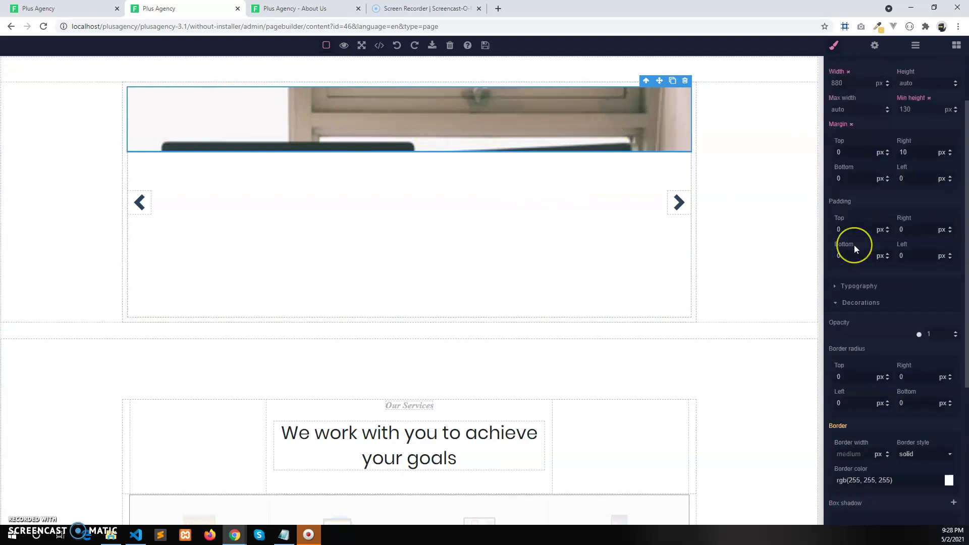
- Drop a Text block onto the slide and replace its placeholder with Demo Text
{"action": "left_click", "coordinate": [957, 45]}
{"action": "scroll", "coordinate": [926, 357], "scroll_direction": "down", "scroll_amount": 6}
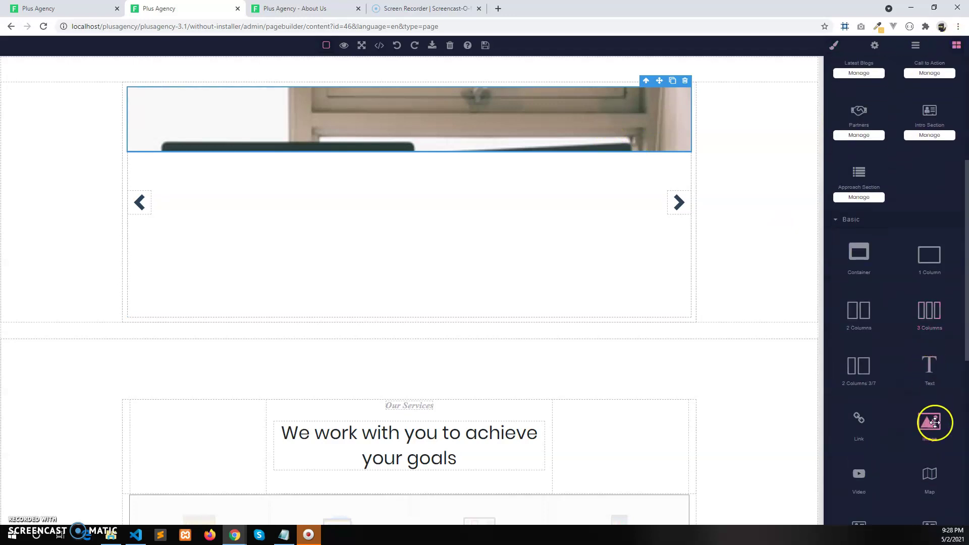
{"action": "left_click_drag", "start_coordinate": [932, 377], "coordinate": [575, 126]}
{"action": "left_click", "coordinate": [455, 96]}
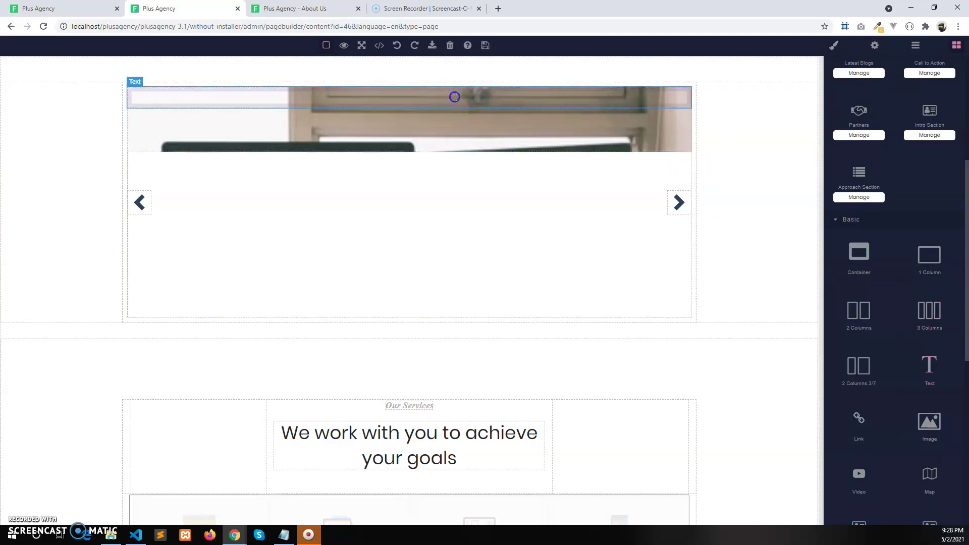
{"action": "double_click", "coordinate": [455, 96]}
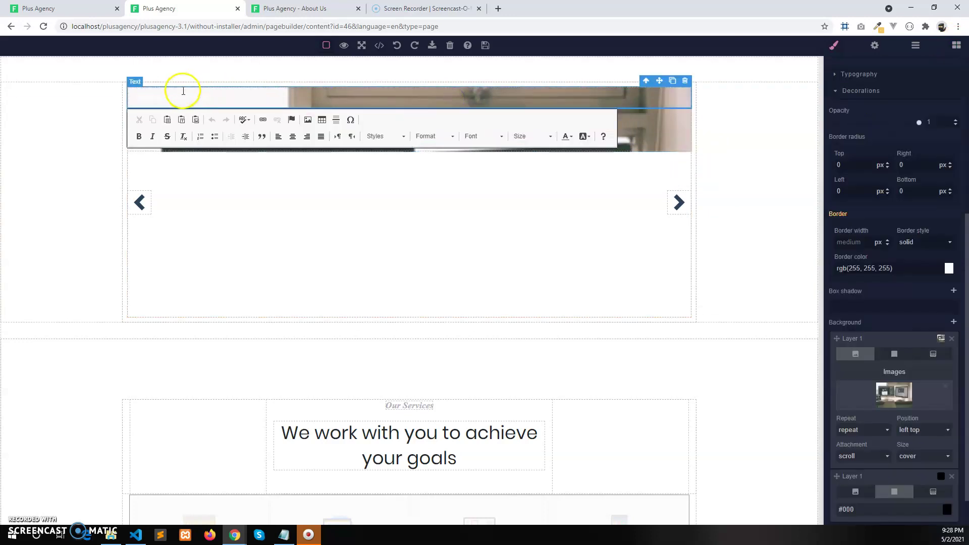
{"action": "left_click", "coordinate": [212, 94]}
{"action": "left_click_drag", "start_coordinate": [240, 96], "coordinate": [144, 88]}
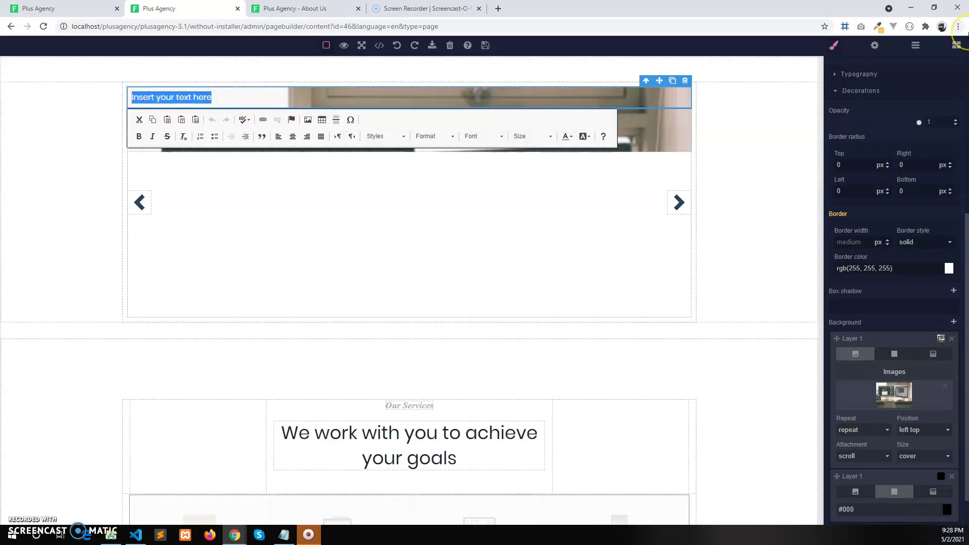
{"action": "key", "text": "BackSpace"}
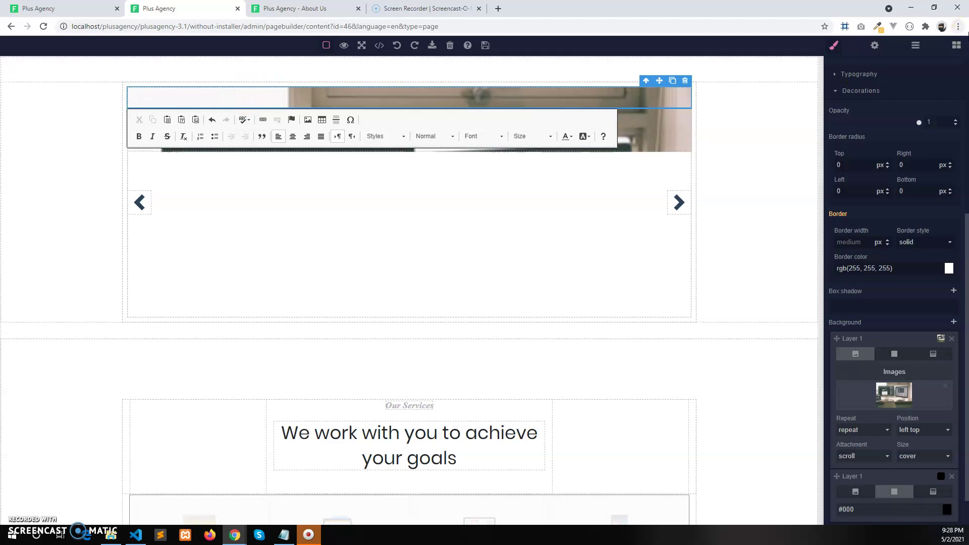
{"action": "left_click", "coordinate": [172, 97]}
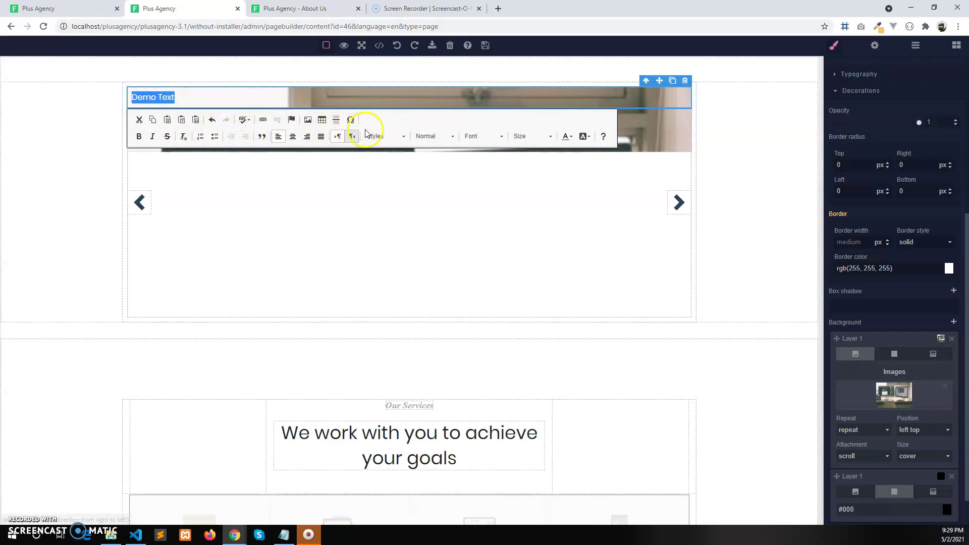
- Make the Demo Text black, bold, and font size 36
{"action": "left_click", "coordinate": [571, 137]}
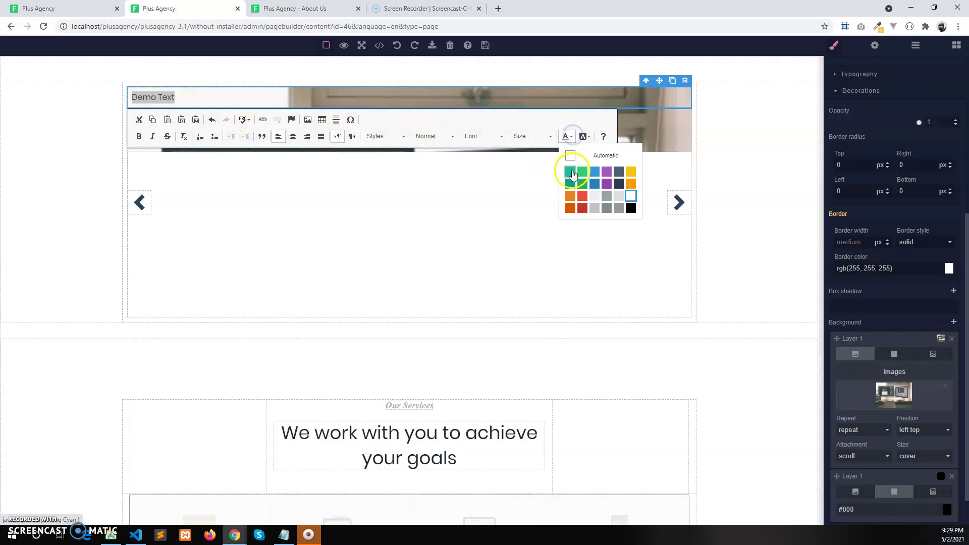
{"action": "left_click", "coordinate": [632, 208]}
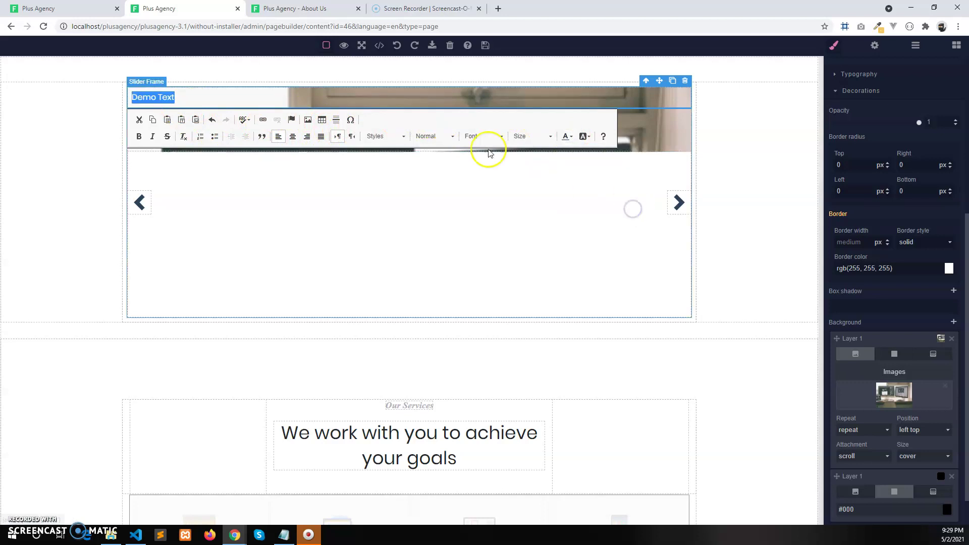
{"action": "left_click", "coordinate": [359, 96]}
{"action": "left_click_drag", "start_coordinate": [136, 90], "coordinate": [131, 96]}
{"action": "left_click", "coordinate": [139, 136]}
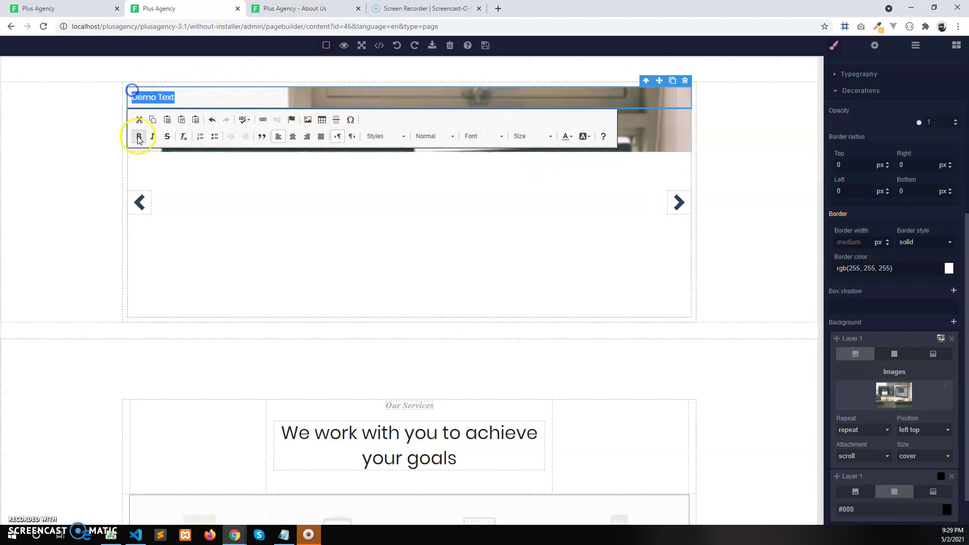
{"action": "left_click", "coordinate": [471, 141]}
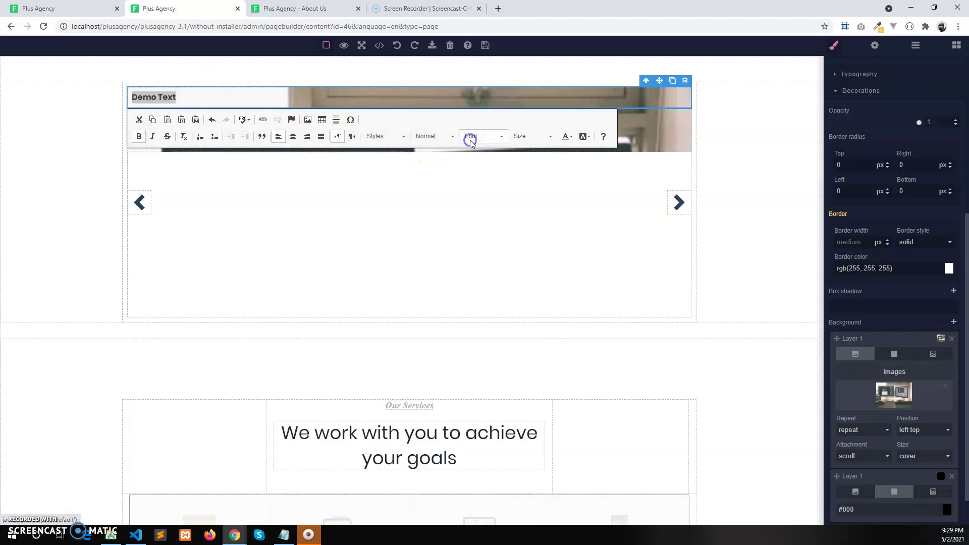
{"action": "left_click", "coordinate": [525, 136]}
{"action": "scroll", "coordinate": [525, 197], "scroll_direction": "down", "scroll_amount": 5}
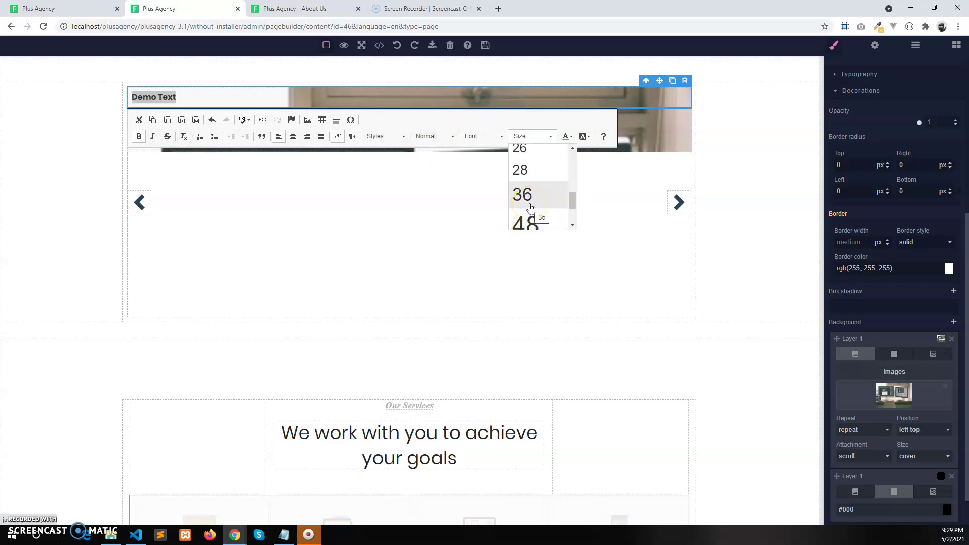
{"action": "left_click", "coordinate": [530, 205]}
{"action": "left_click", "coordinate": [379, 197]}
{"action": "left_click", "coordinate": [407, 130]}
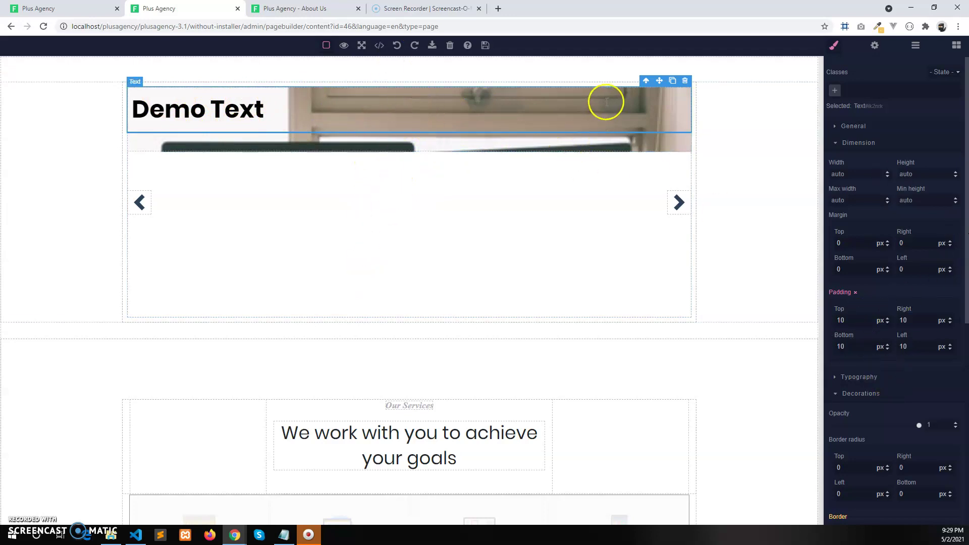
- Give the selected slide 150 px padding at the top and 150 px at the bottom
{"action": "left_click", "coordinate": [588, 140]}
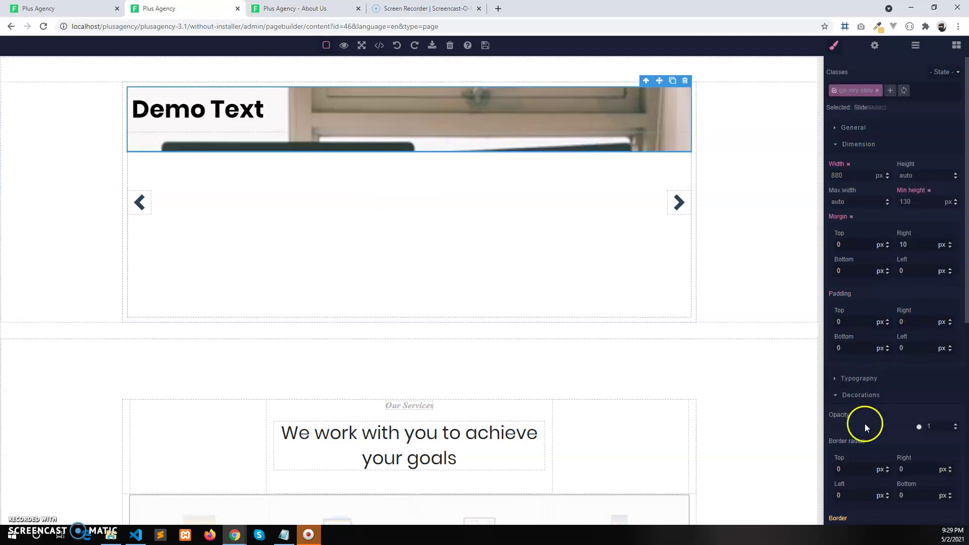
{"action": "left_click", "coordinate": [854, 397]}
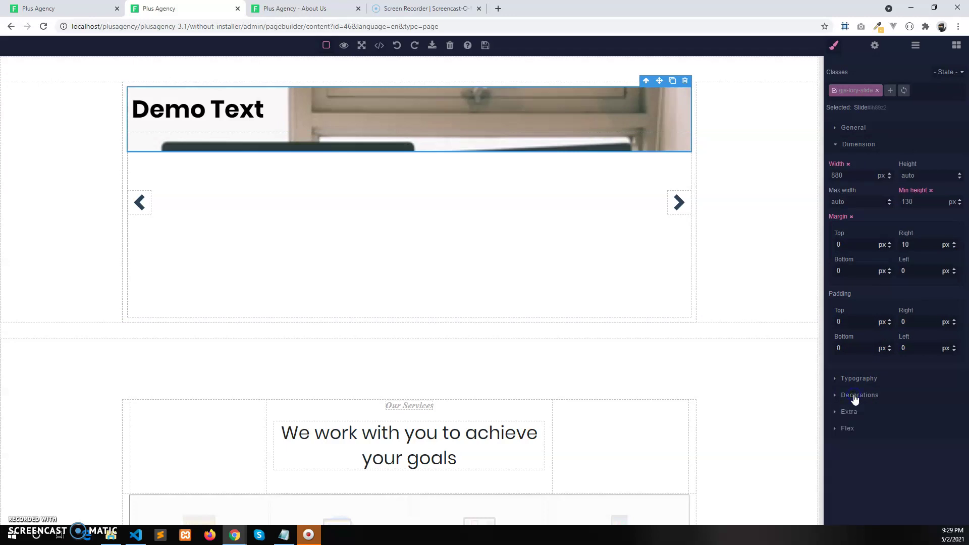
{"action": "left_click", "coordinate": [858, 394]}
{"action": "scroll", "coordinate": [859, 392], "scroll_direction": "down", "scroll_amount": 4}
{"action": "scroll", "coordinate": [857, 353], "scroll_direction": "up", "scroll_amount": 4}
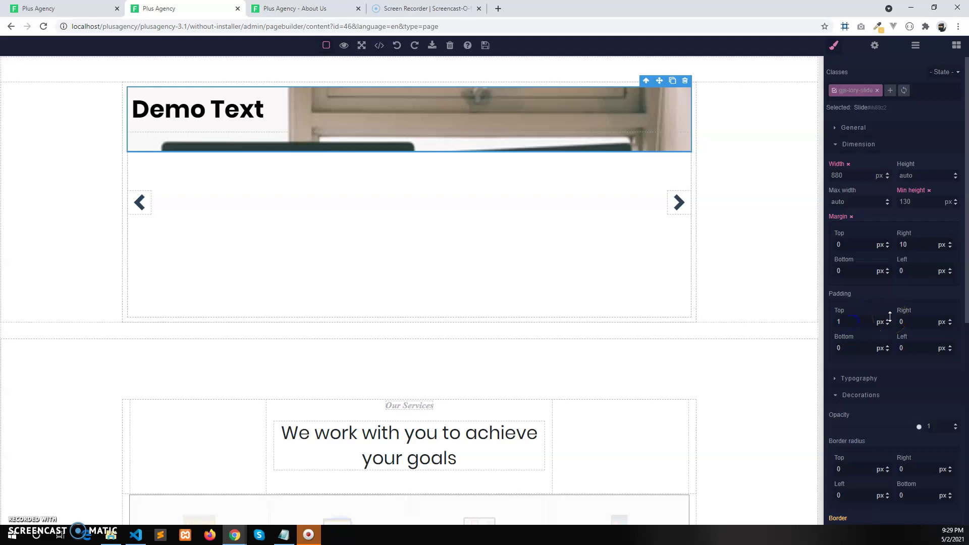
{"action": "key", "text": "Return"}
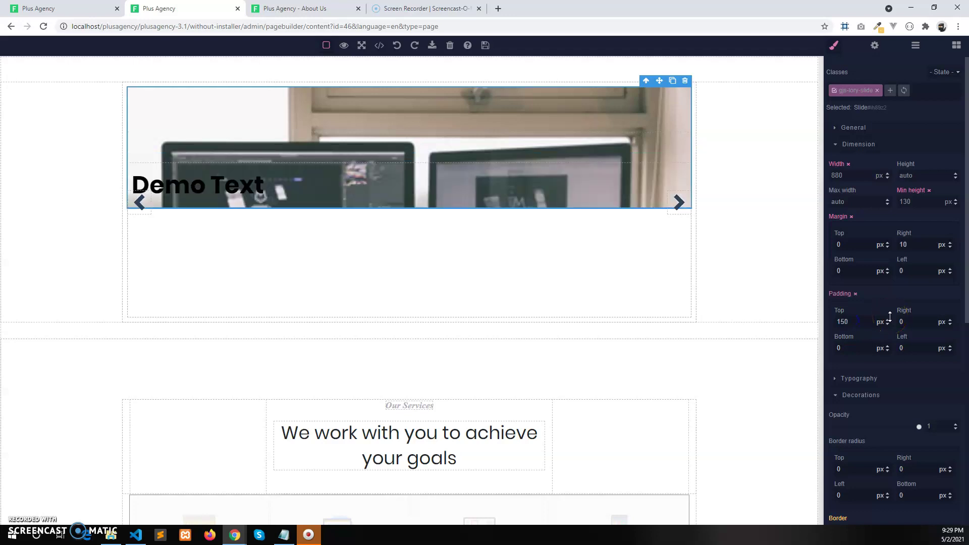
{"action": "left_click_drag", "start_coordinate": [837, 322], "coordinate": [852, 344]}
{"action": "key", "text": "Return"}
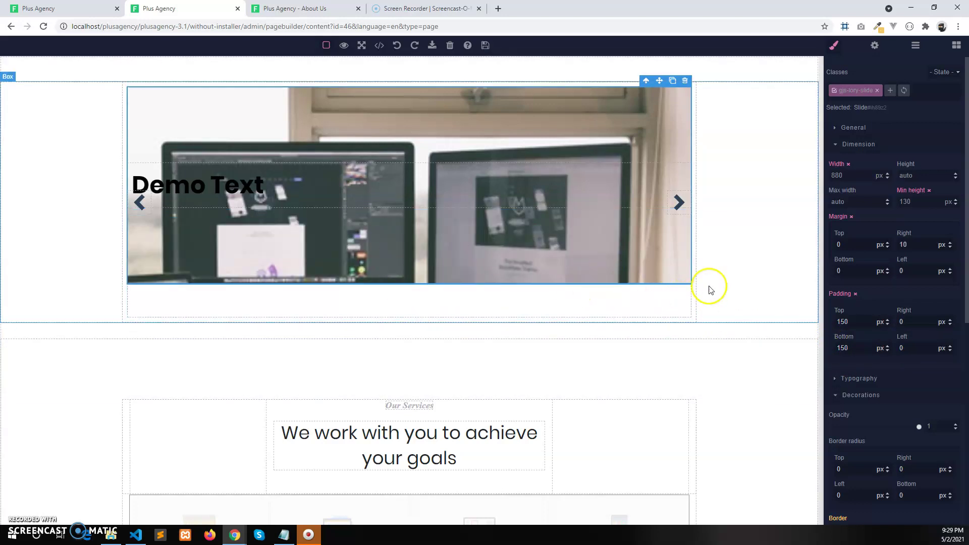
- Center-align the Demo Text heading, then advance the slider to its other slide
{"action": "left_click", "coordinate": [197, 176]}
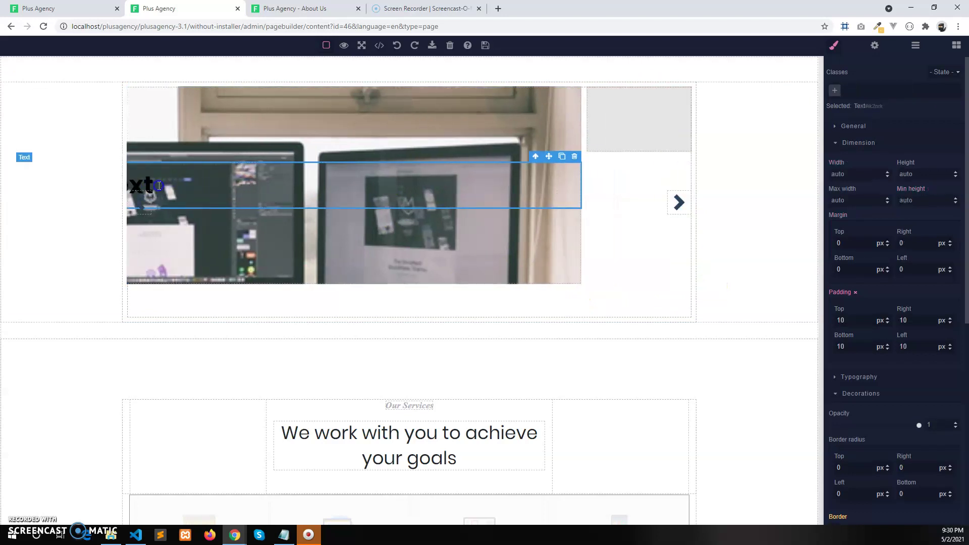
{"action": "double_click", "coordinate": [232, 189]}
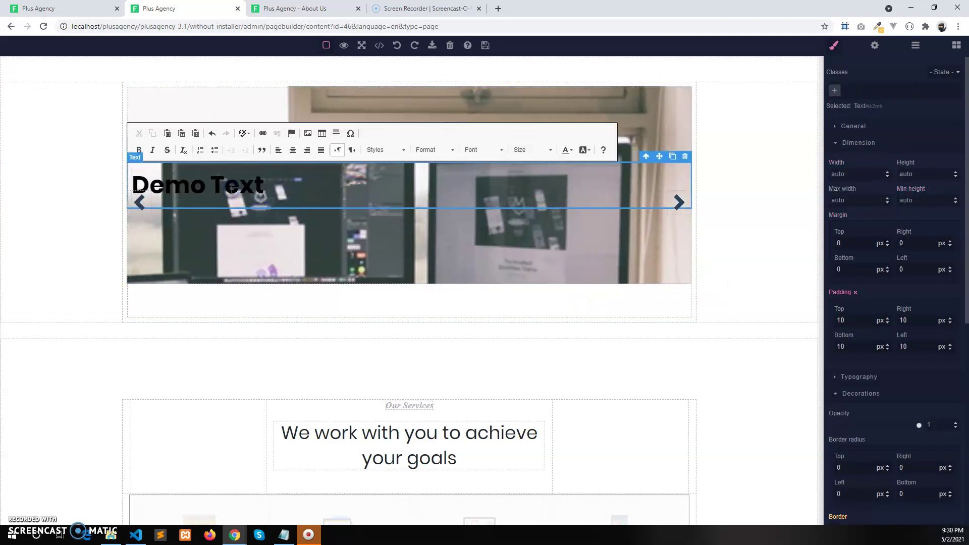
{"action": "left_click_drag", "start_coordinate": [250, 185], "coordinate": [135, 184]}
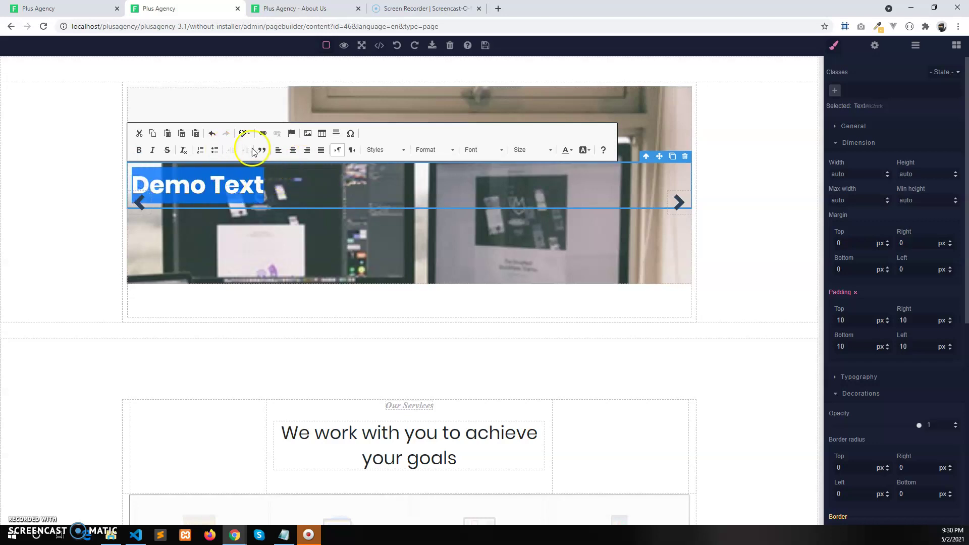
{"action": "left_click", "coordinate": [293, 150]}
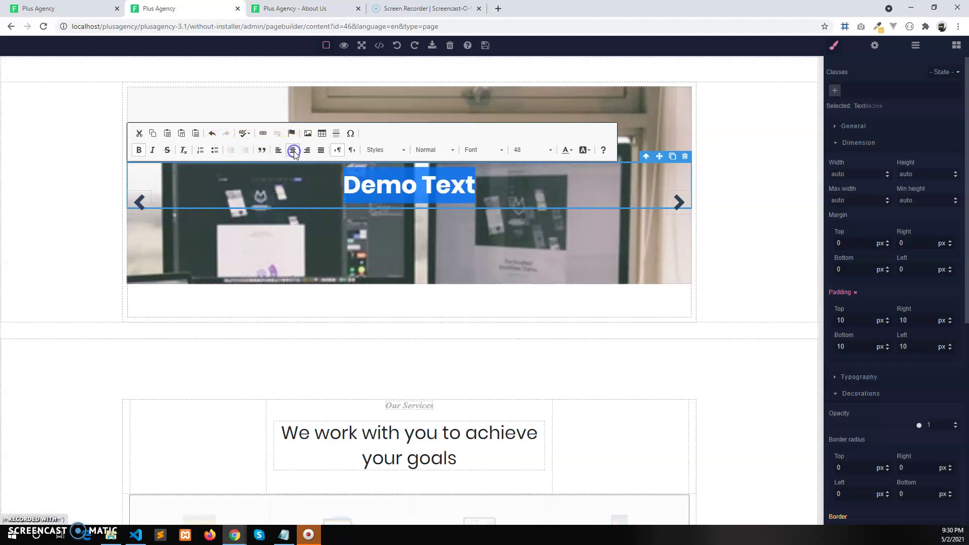
{"action": "left_click", "coordinate": [469, 200]}
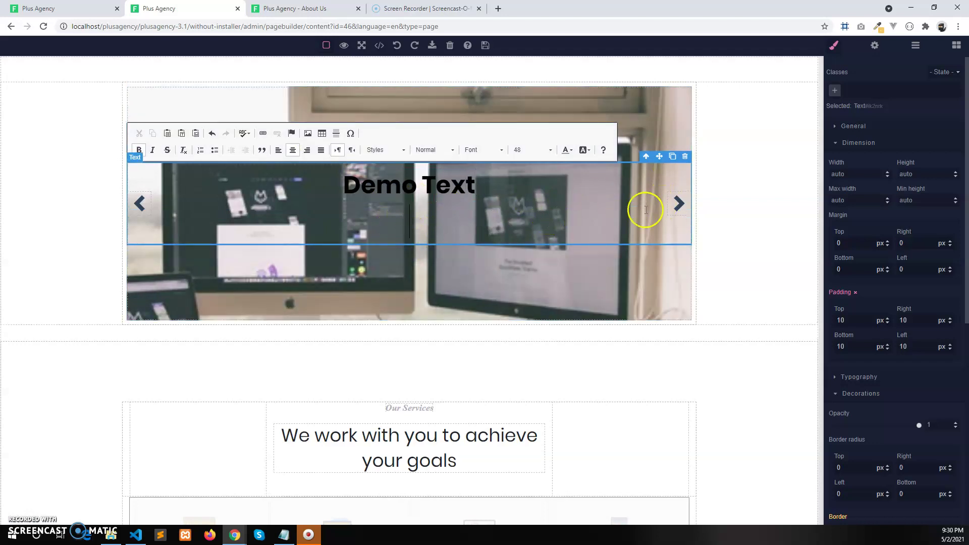
{"action": "left_click", "coordinate": [678, 205]}
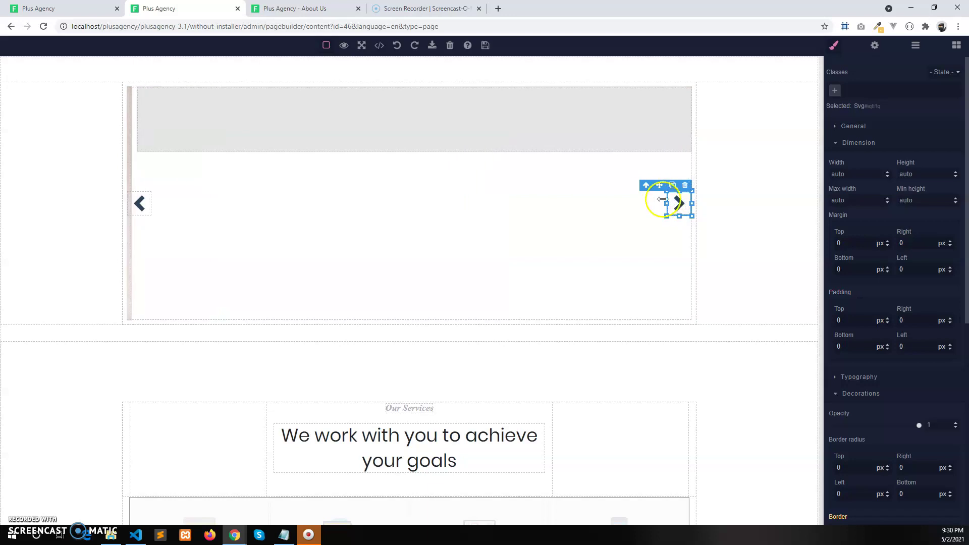
- Drop a Text block onto the grey slide and delete its placeholder wording
{"action": "left_click", "coordinate": [548, 124]}
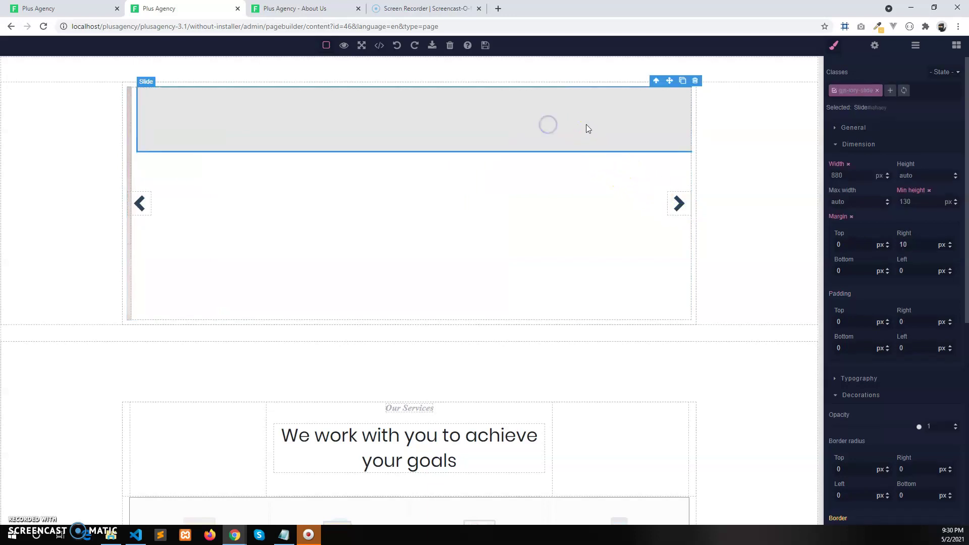
{"action": "left_click", "coordinate": [959, 49]}
{"action": "scroll", "coordinate": [935, 353], "scroll_direction": "down", "scroll_amount": 5}
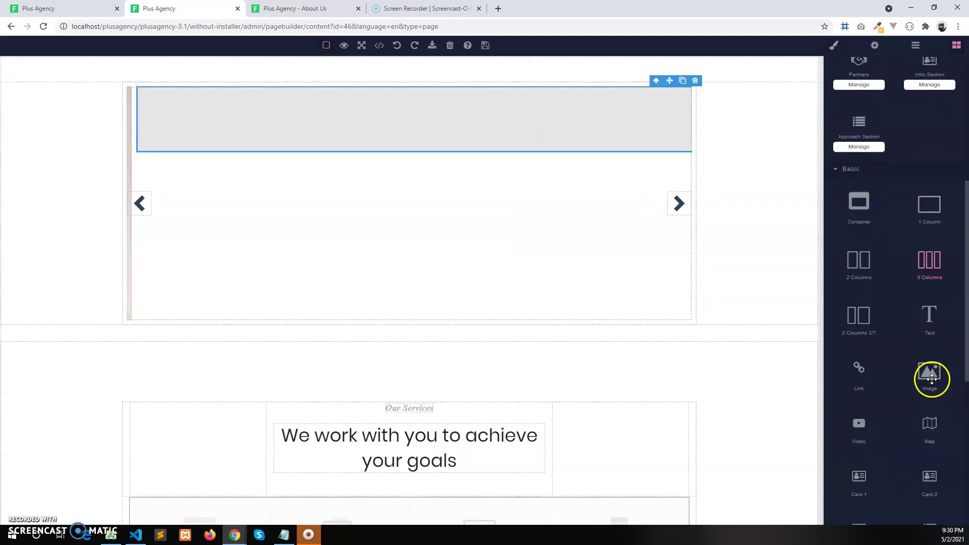
{"action": "left_click_drag", "start_coordinate": [929, 318], "coordinate": [616, 128]}
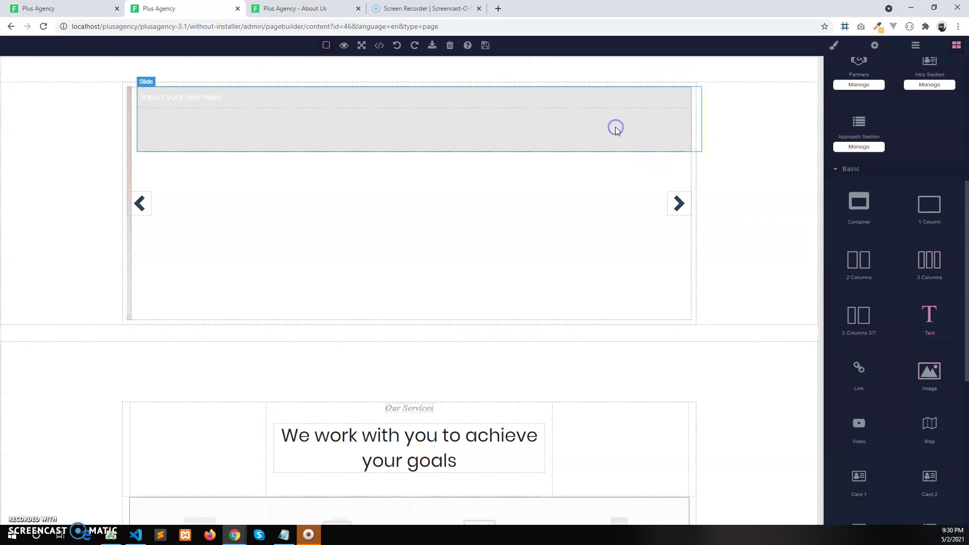
{"action": "double_click", "coordinate": [256, 93]}
{"action": "left_click_drag", "start_coordinate": [234, 101], "coordinate": [138, 96]}
{"action": "key", "text": "BackSpace"}
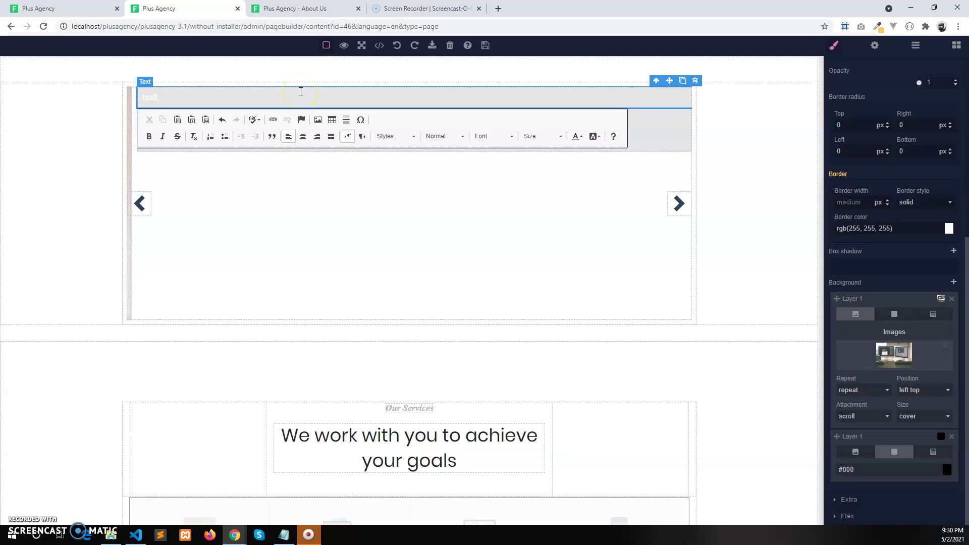
{"action": "left_click", "coordinate": [510, 238]}
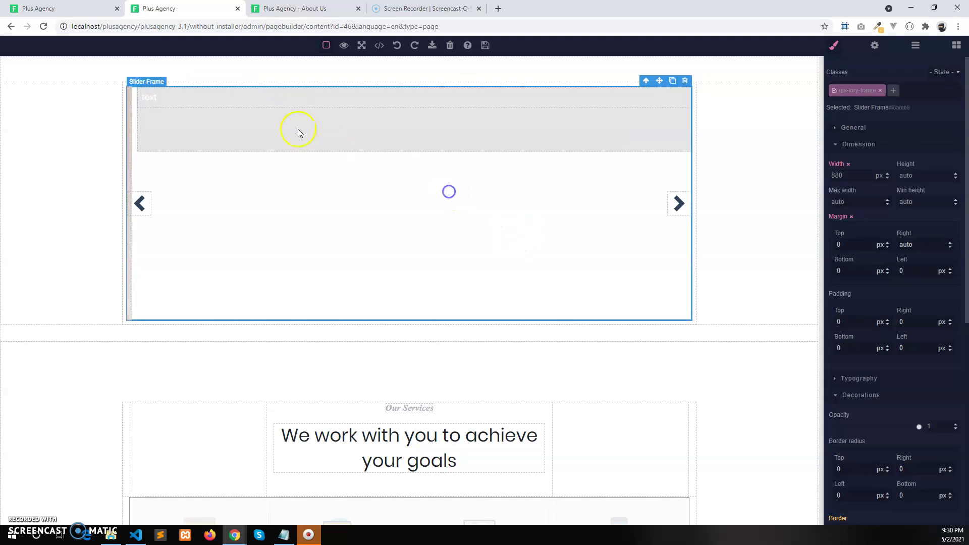
- Add a Container holding a 1 Column block above the banner slider
{"action": "left_click", "coordinate": [143, 205]}
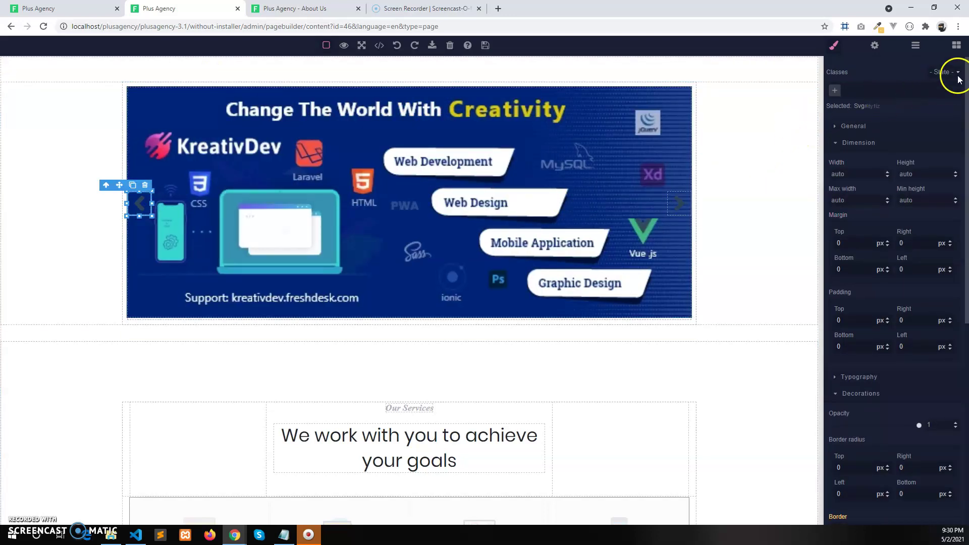
{"action": "left_click", "coordinate": [959, 45]}
{"action": "scroll", "coordinate": [910, 316], "scroll_direction": "down", "scroll_amount": 10}
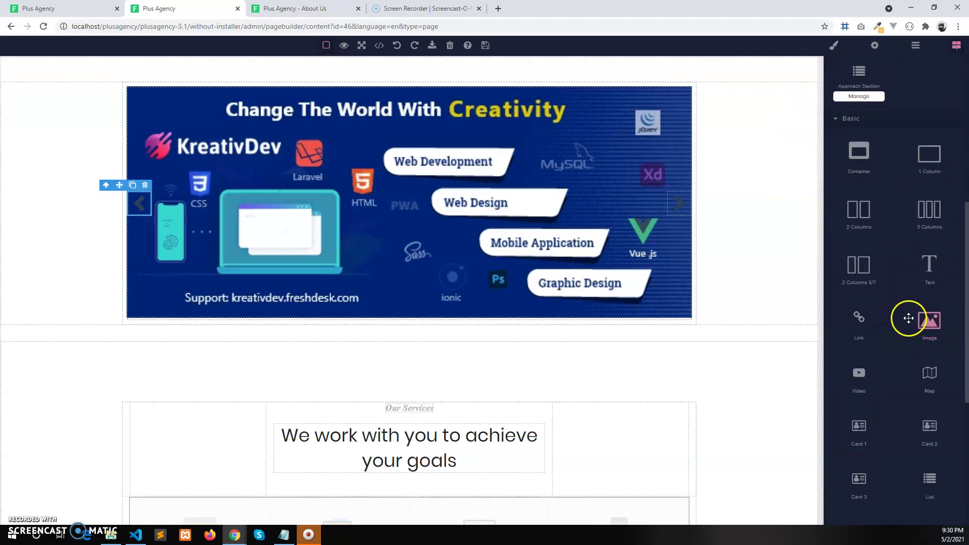
{"action": "scroll", "coordinate": [910, 329], "scroll_direction": "up", "scroll_amount": 1}
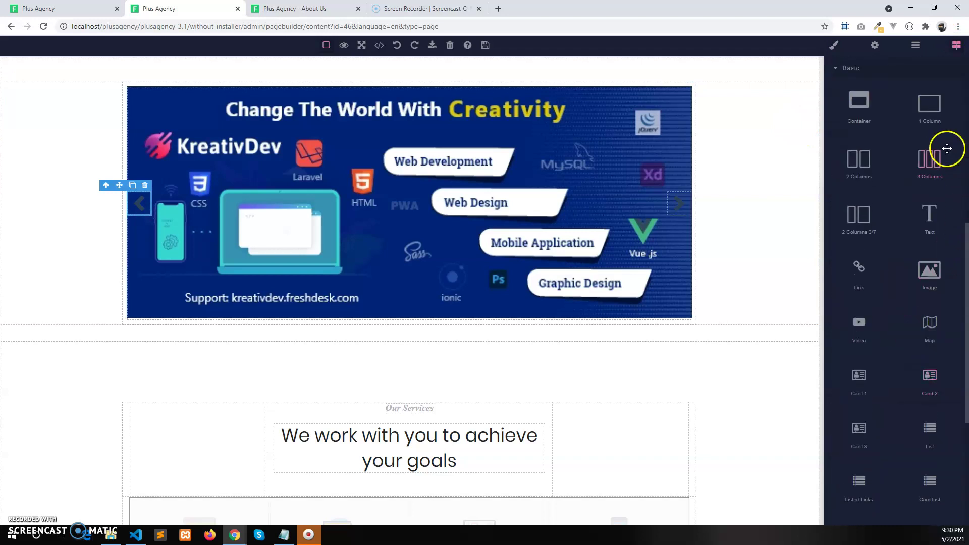
{"action": "left_click_drag", "start_coordinate": [868, 108], "coordinate": [777, 72]}
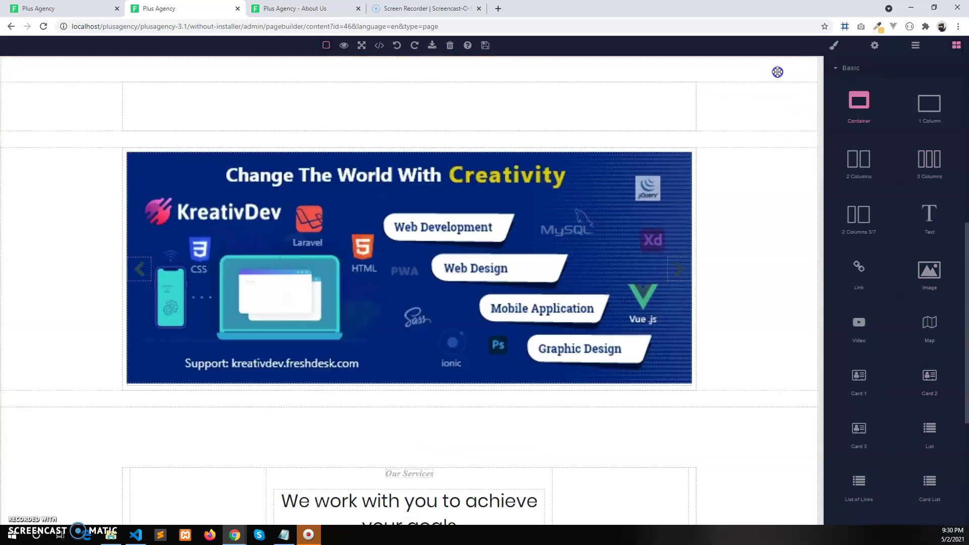
{"action": "left_click_drag", "start_coordinate": [929, 112], "coordinate": [627, 113]}
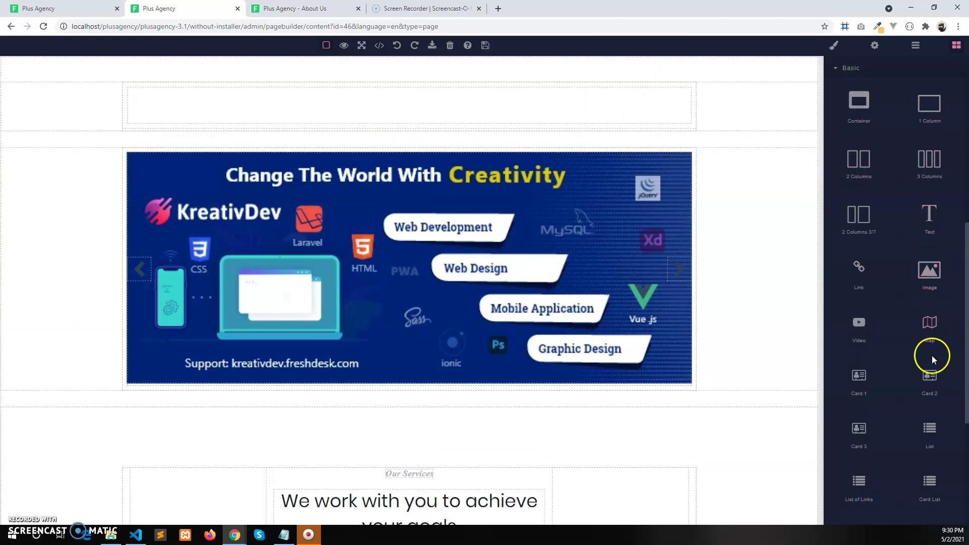
- Drop a Countdown block from Extra into the new column and select it
{"action": "scroll", "coordinate": [928, 359], "scroll_direction": "down", "scroll_amount": 5}
{"action": "left_click_drag", "start_coordinate": [930, 493], "coordinate": [597, 112]}
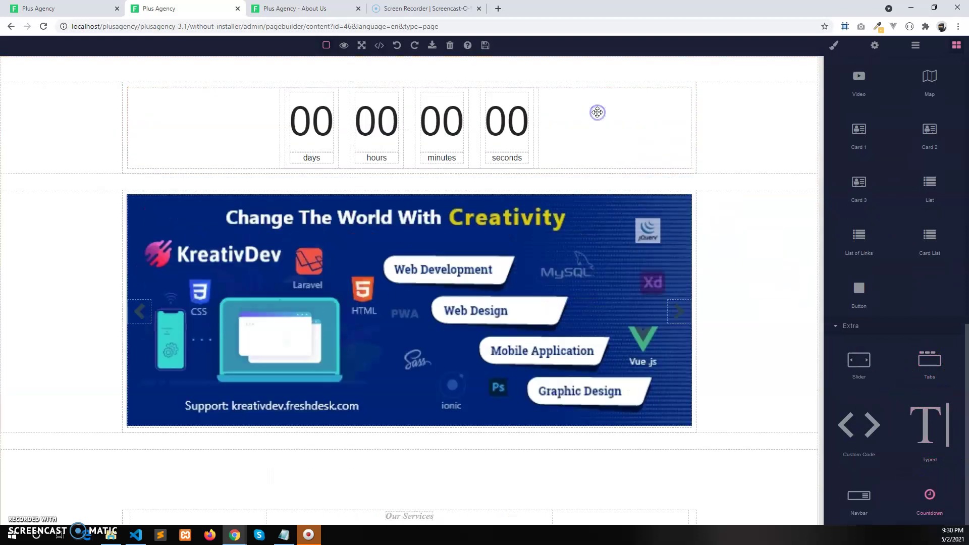
{"action": "left_click", "coordinate": [549, 128]}
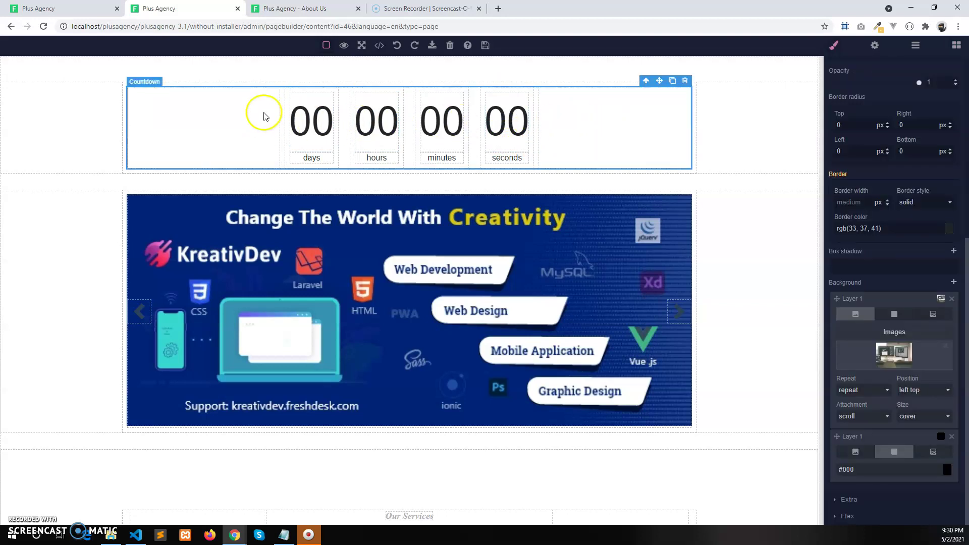
{"action": "left_click", "coordinate": [633, 122]}
- Set the countdown date to 05/29/2021 and replace the EXPIRED end text with Demo Text
{"action": "left_click", "coordinate": [875, 46]}
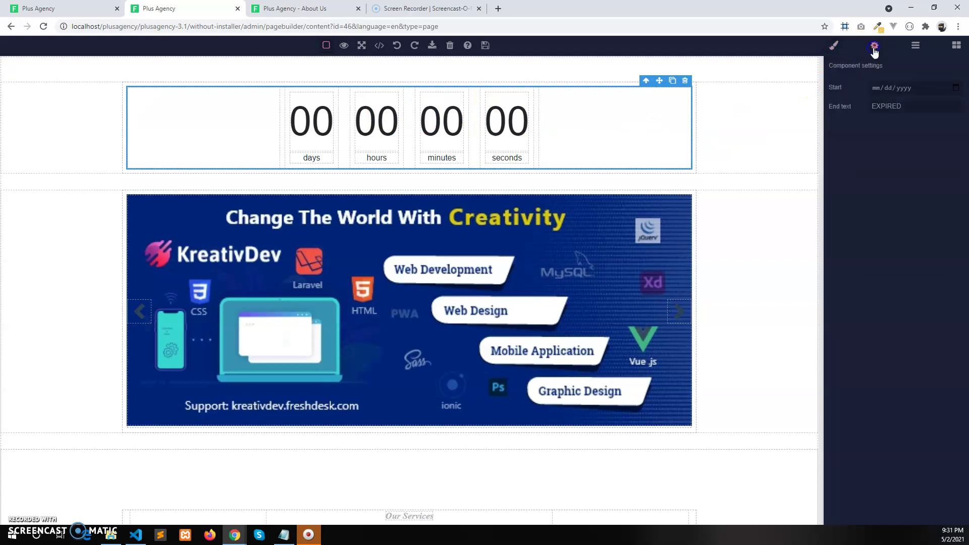
{"action": "left_click", "coordinate": [953, 89]}
{"action": "left_click", "coordinate": [954, 89]}
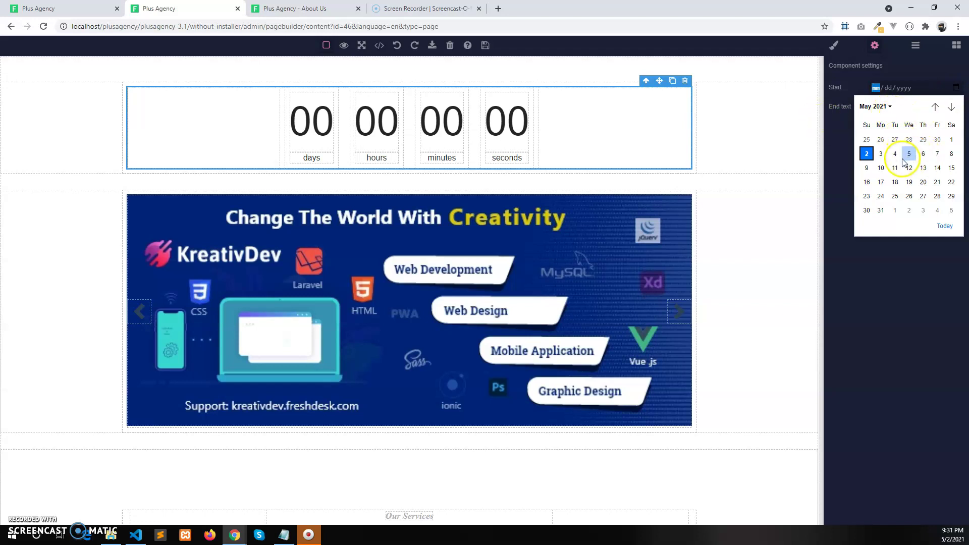
{"action": "left_click", "coordinate": [951, 197]}
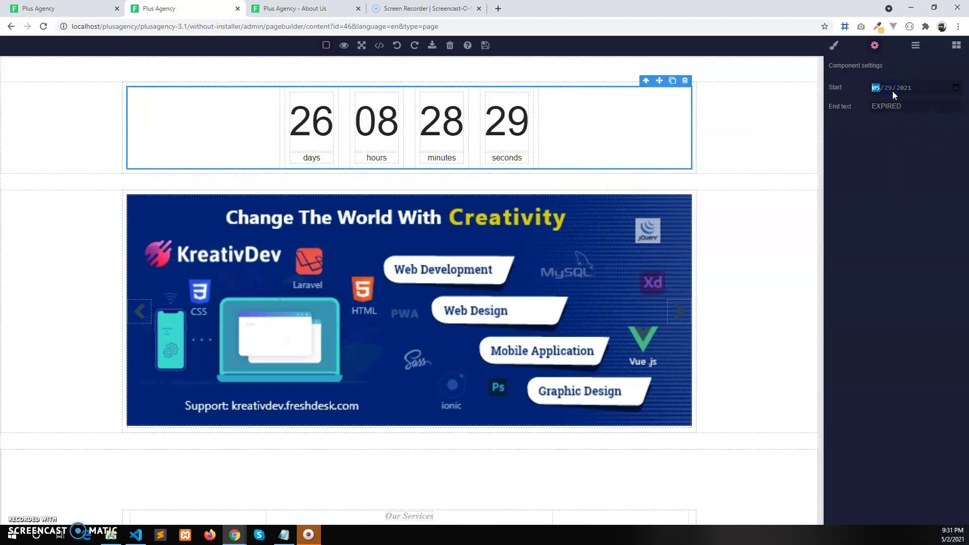
{"action": "left_click", "coordinate": [859, 178]}
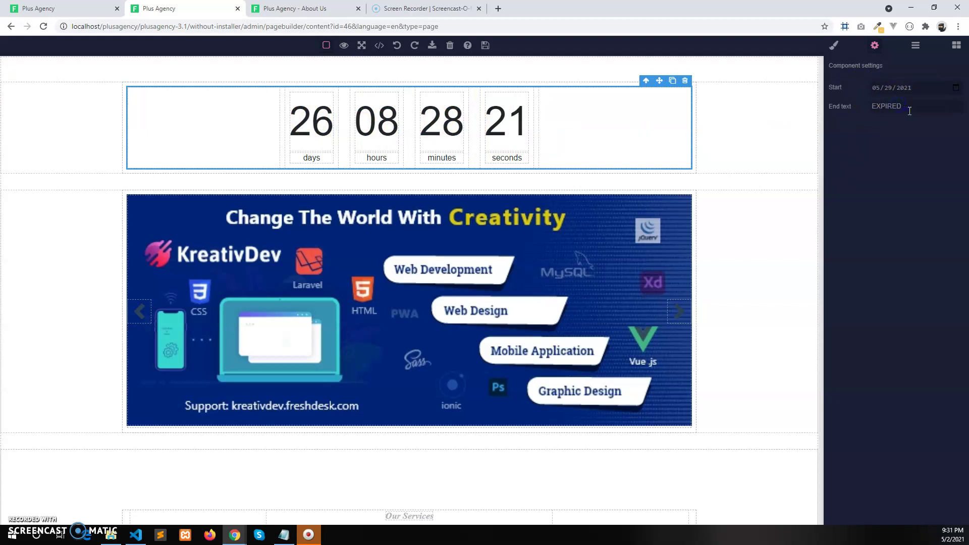
{"action": "left_click_drag", "start_coordinate": [909, 111], "coordinate": [874, 102]}
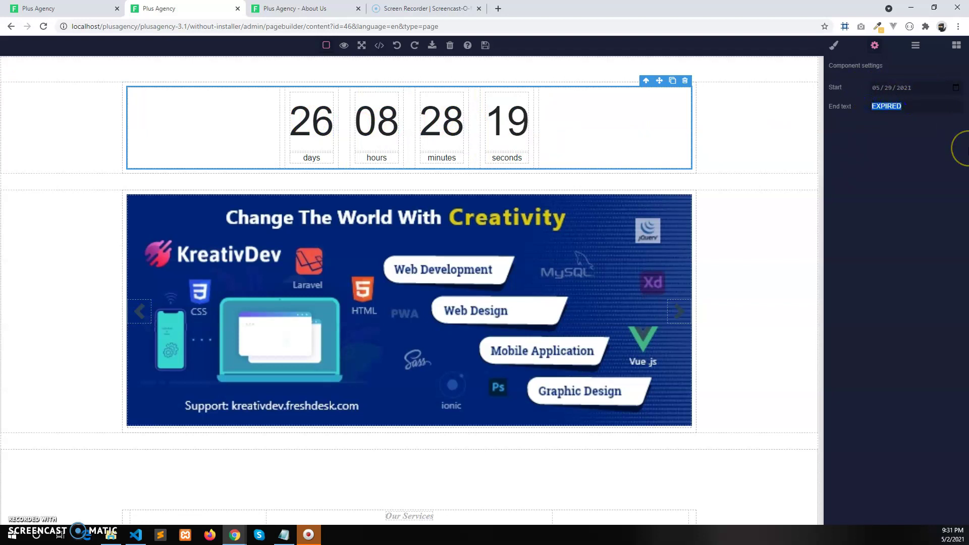